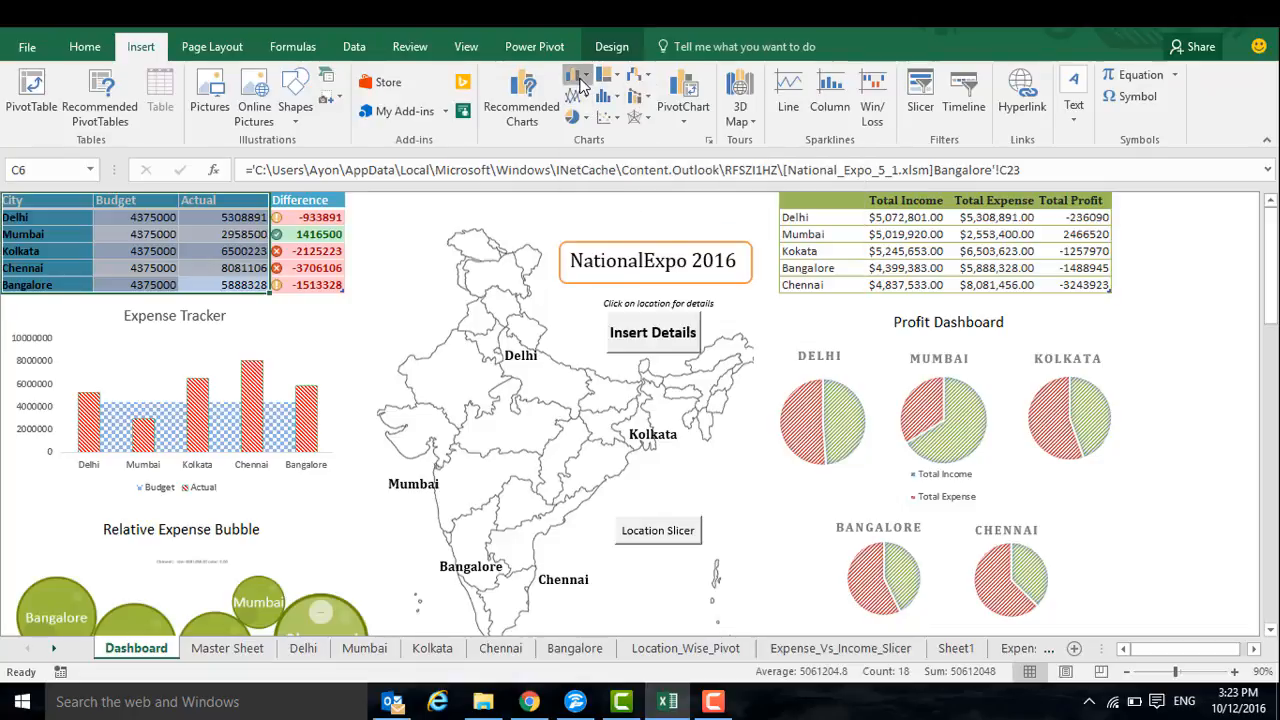
Insert a Stacked Area - Clustered Column combo chart from the City, Budget and Actual data
left_click(577, 75)
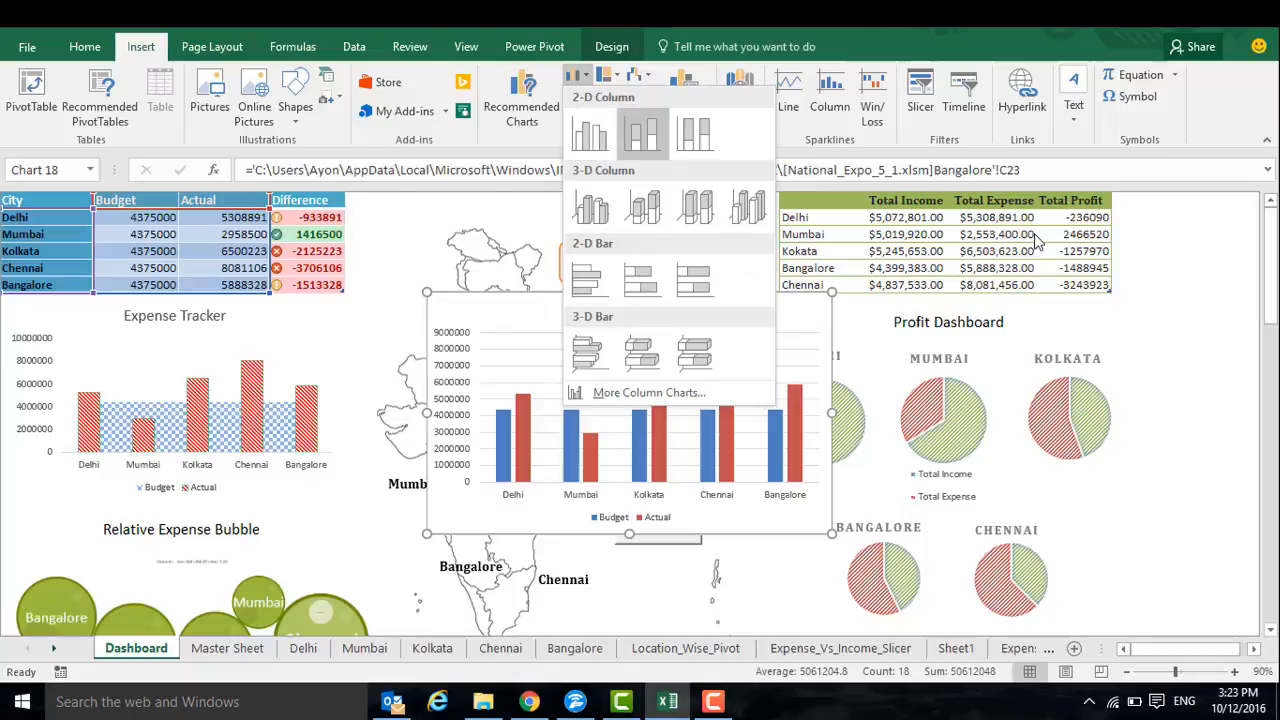
left_click(1243, 273)
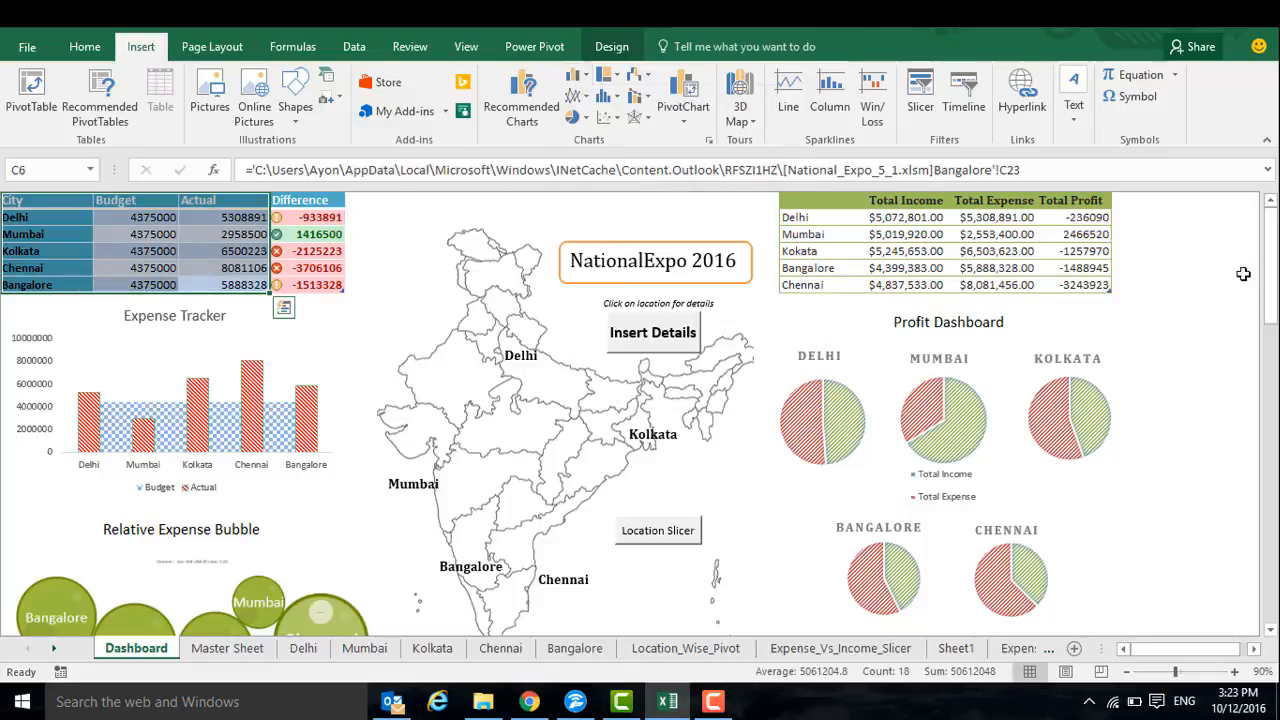
left_click(640, 96)
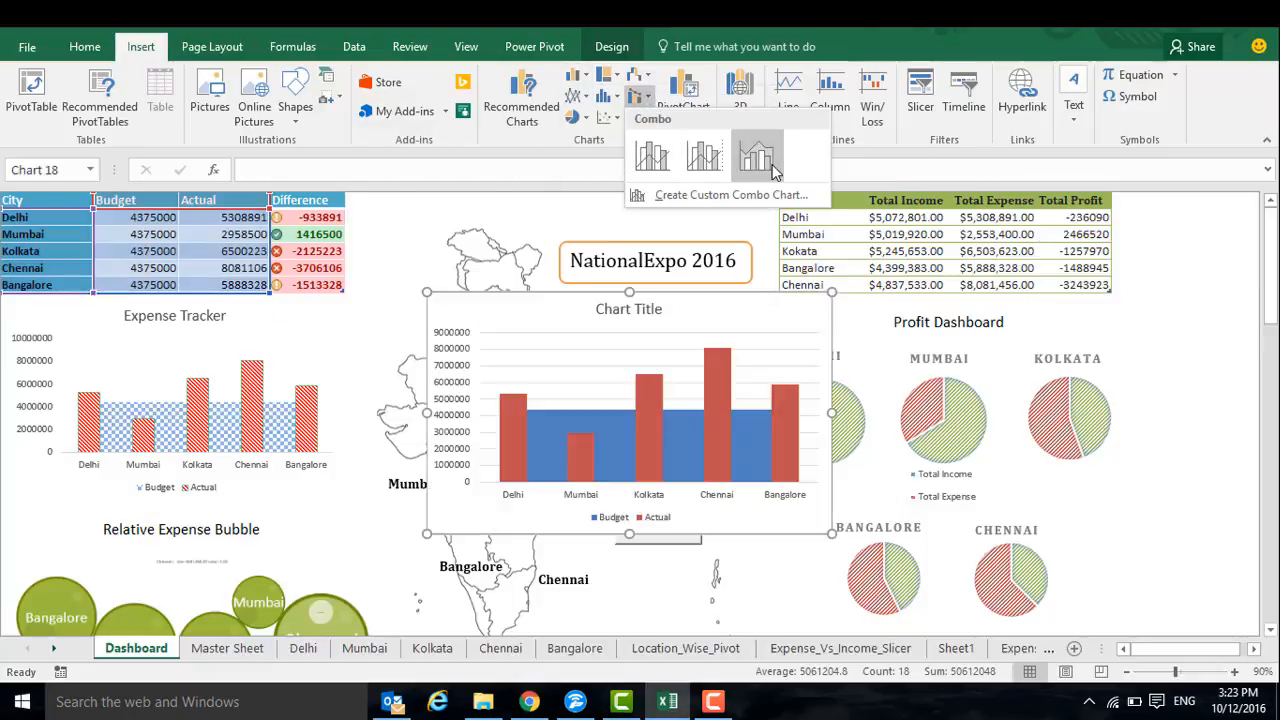
left_click(755, 157)
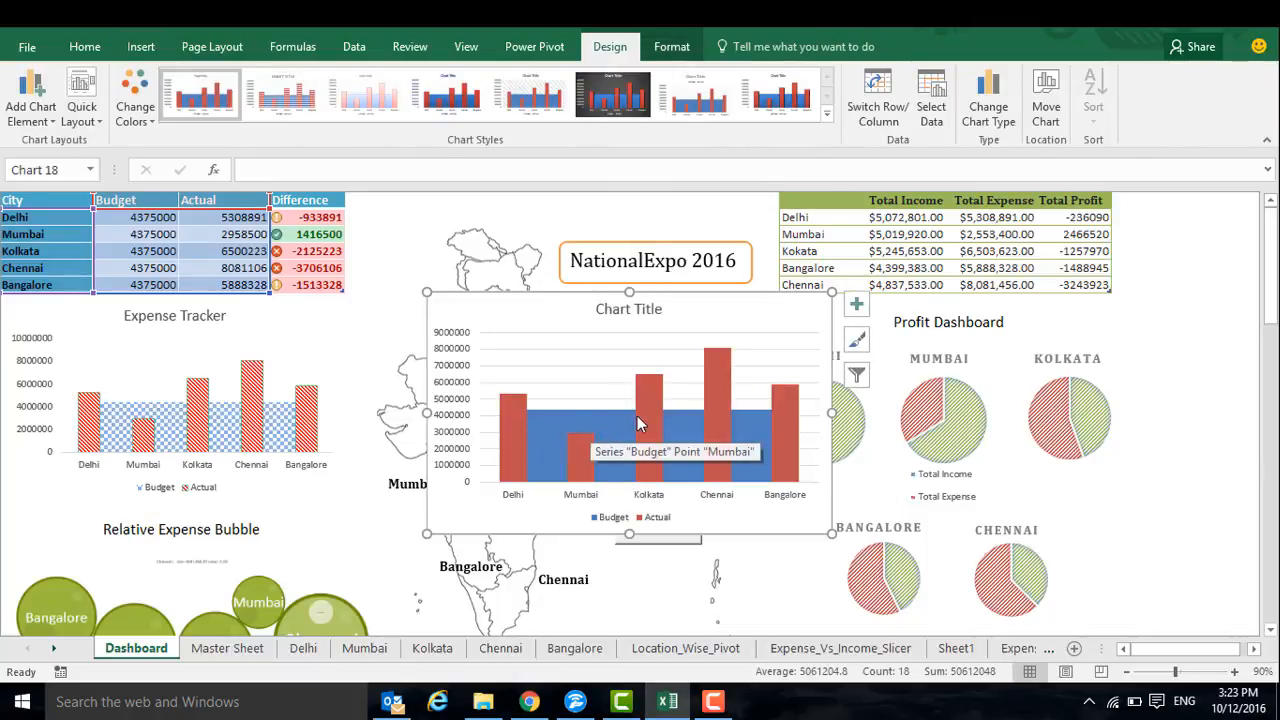
Apply the second chart style, with striped fills, to the new Budget and Actual combo chart
left_click(716, 395)
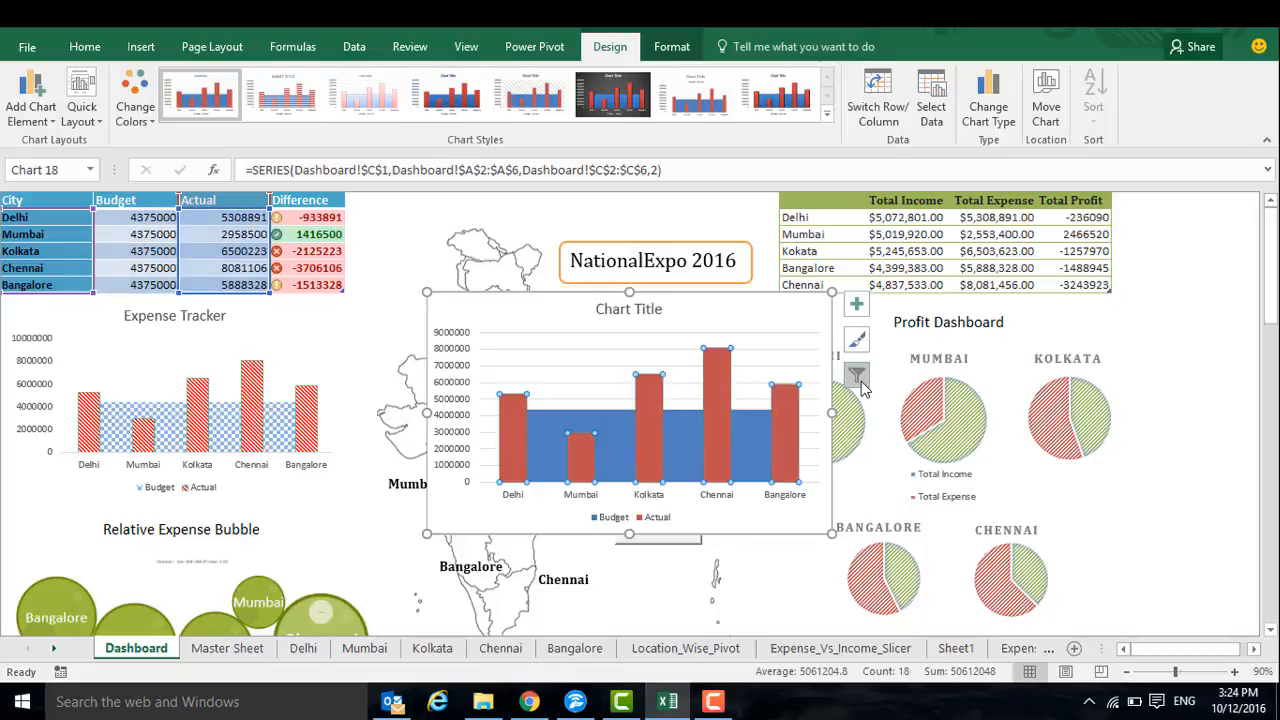
left_click(857, 343)
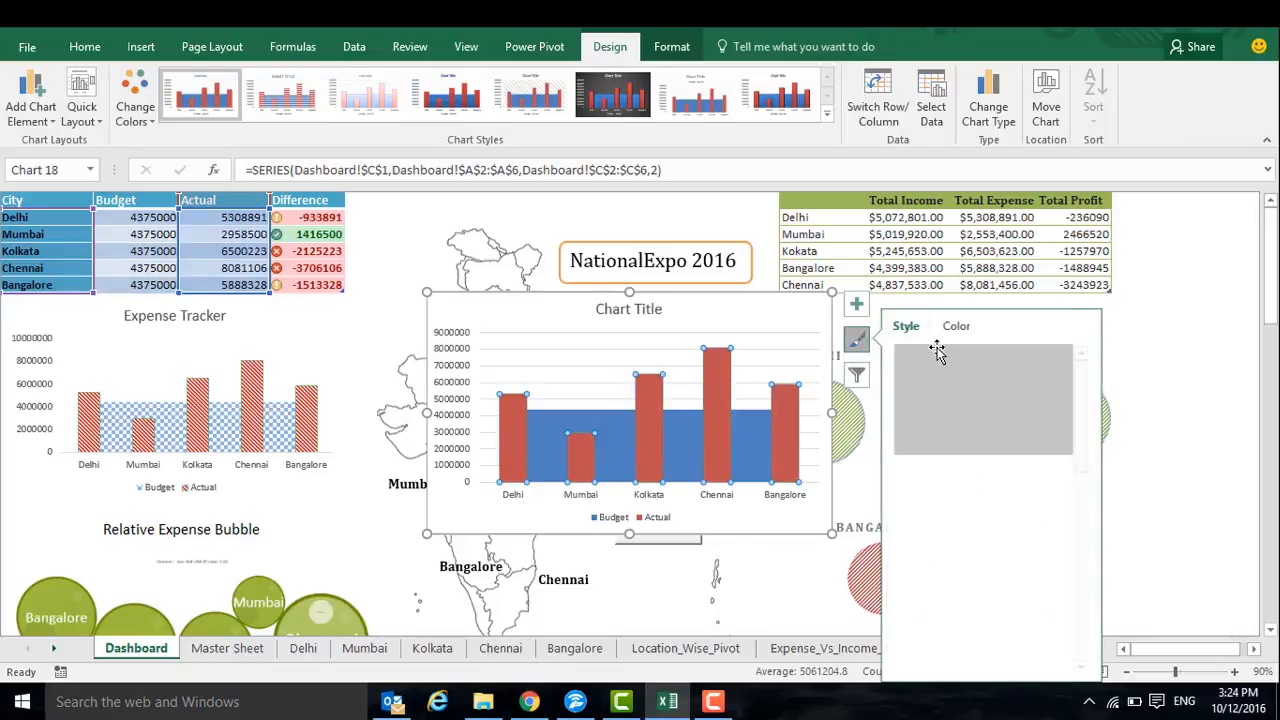
left_click(973, 493)
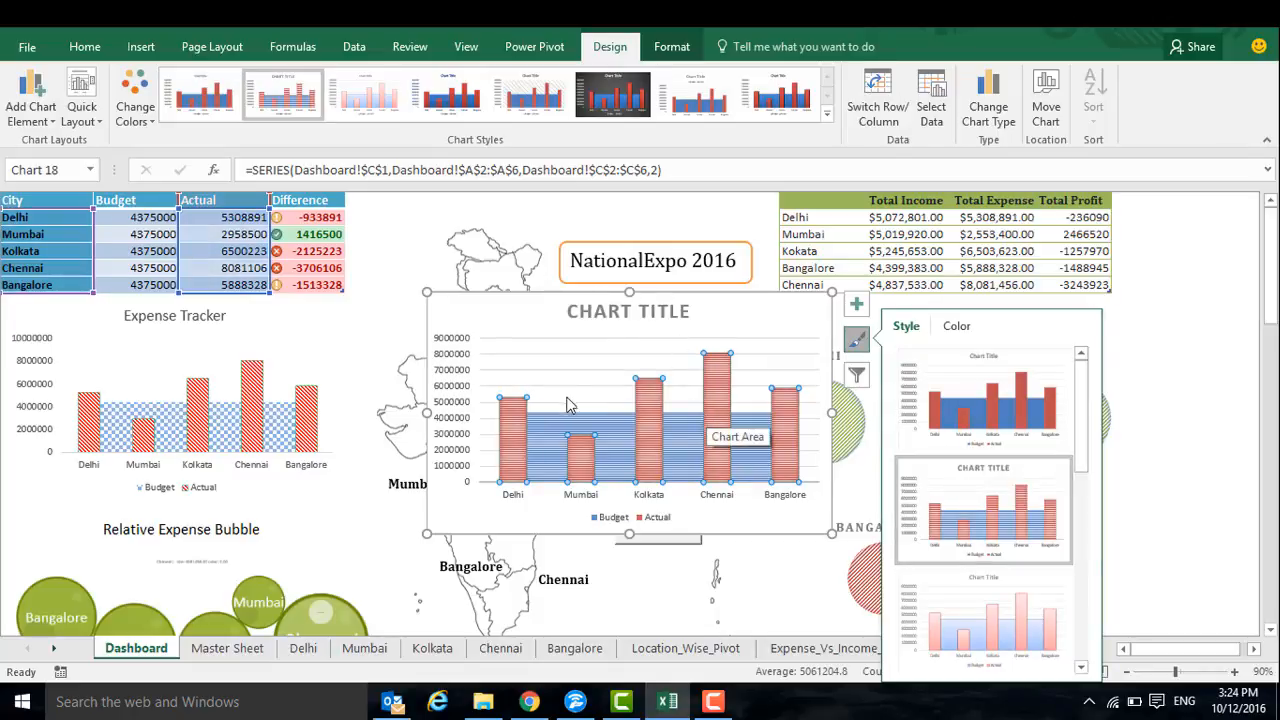
Delete the new Budget and Actual combo chart in the middle of the dashboard
left_click(672, 295)
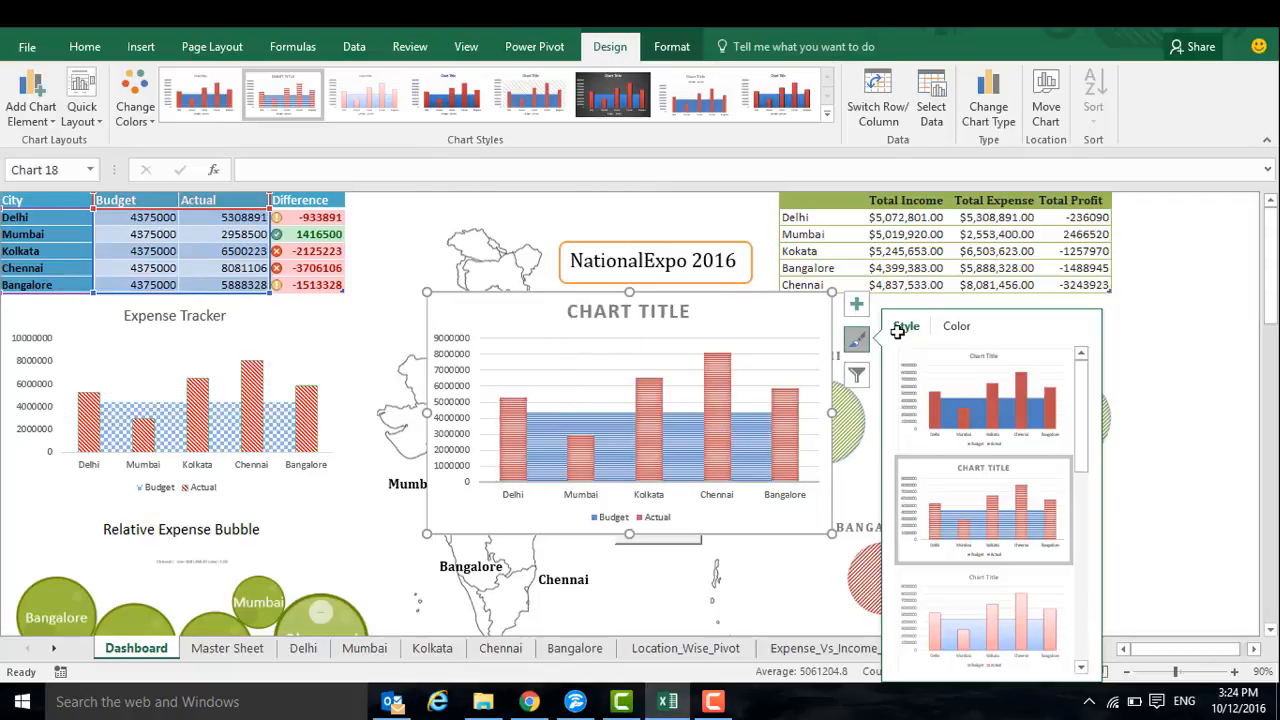
key("Delete")
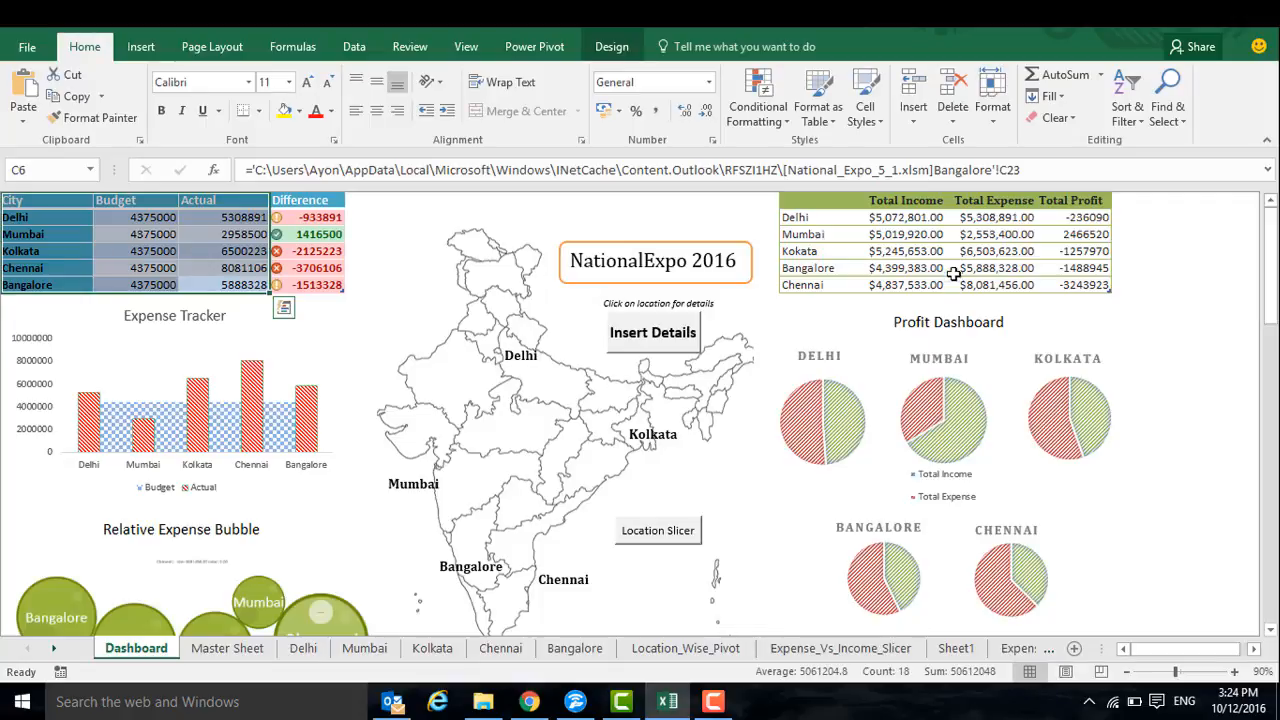
Insert a pie chart comparing Delhi's Total Income and Total Expense, including the column headers in the source range
left_click(954, 272)
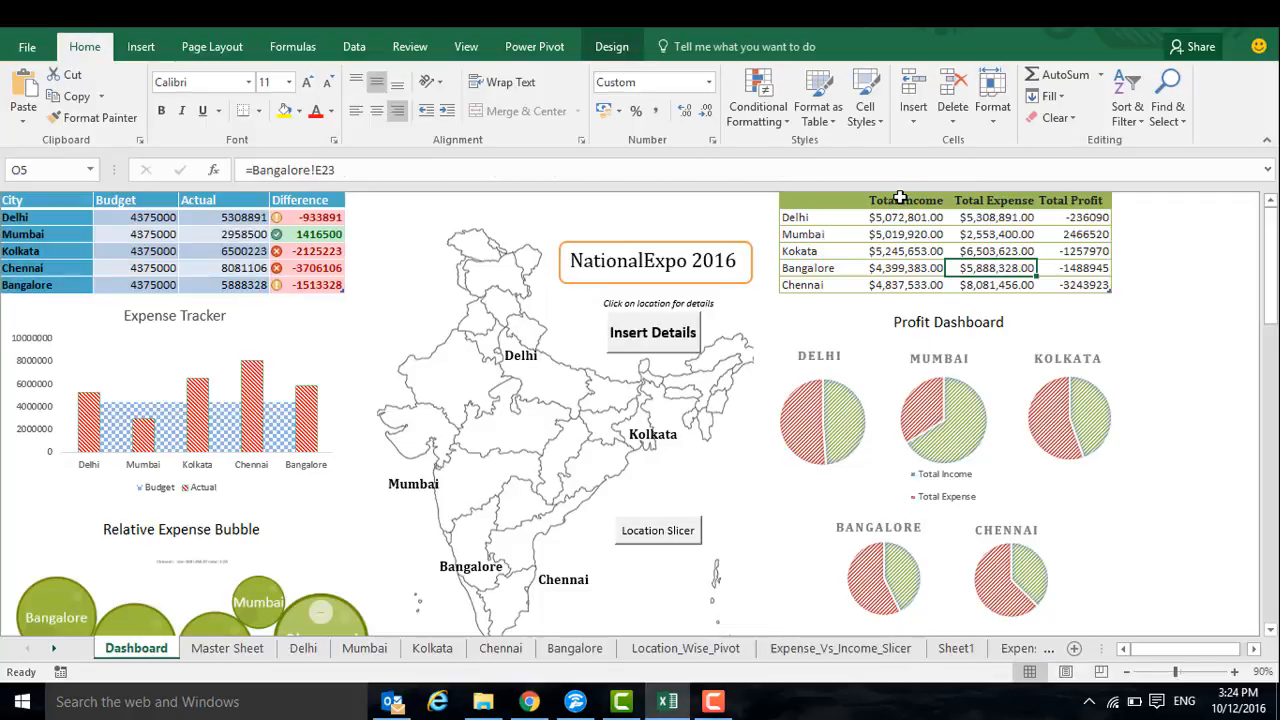
left_click_drag(900, 197, 988, 220)
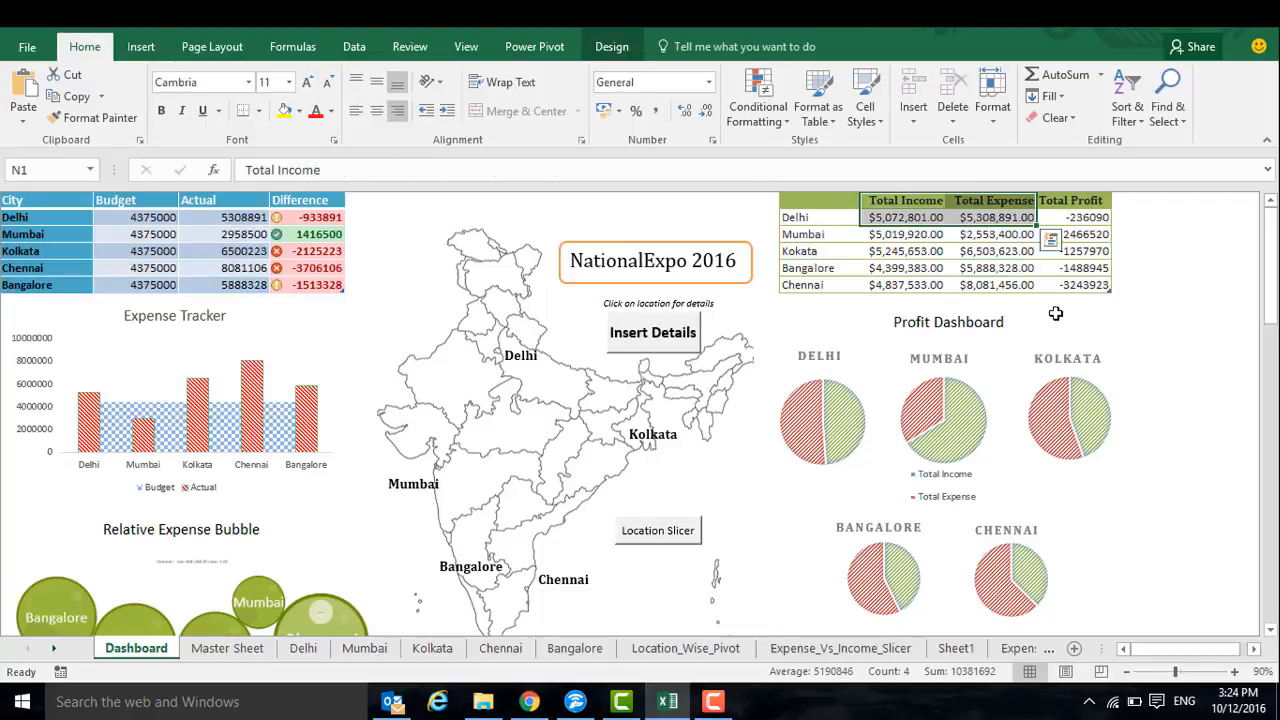
left_click(1052, 242)
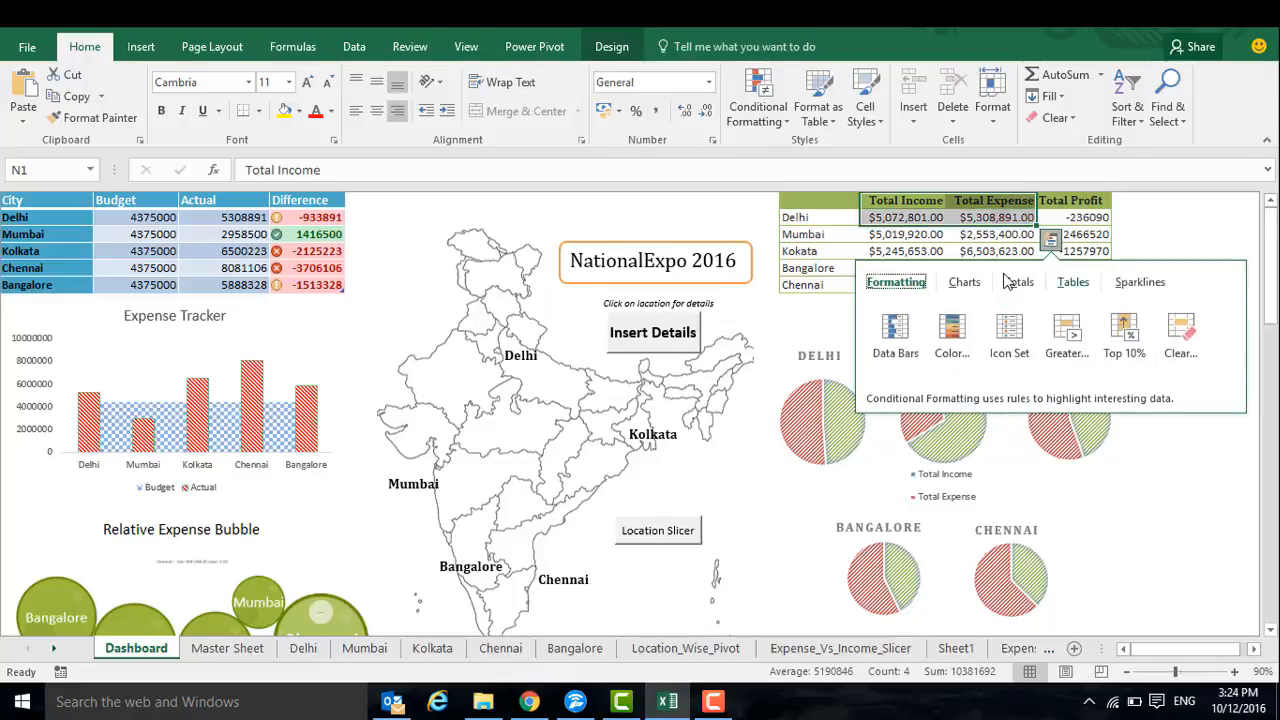
left_click(964, 282)
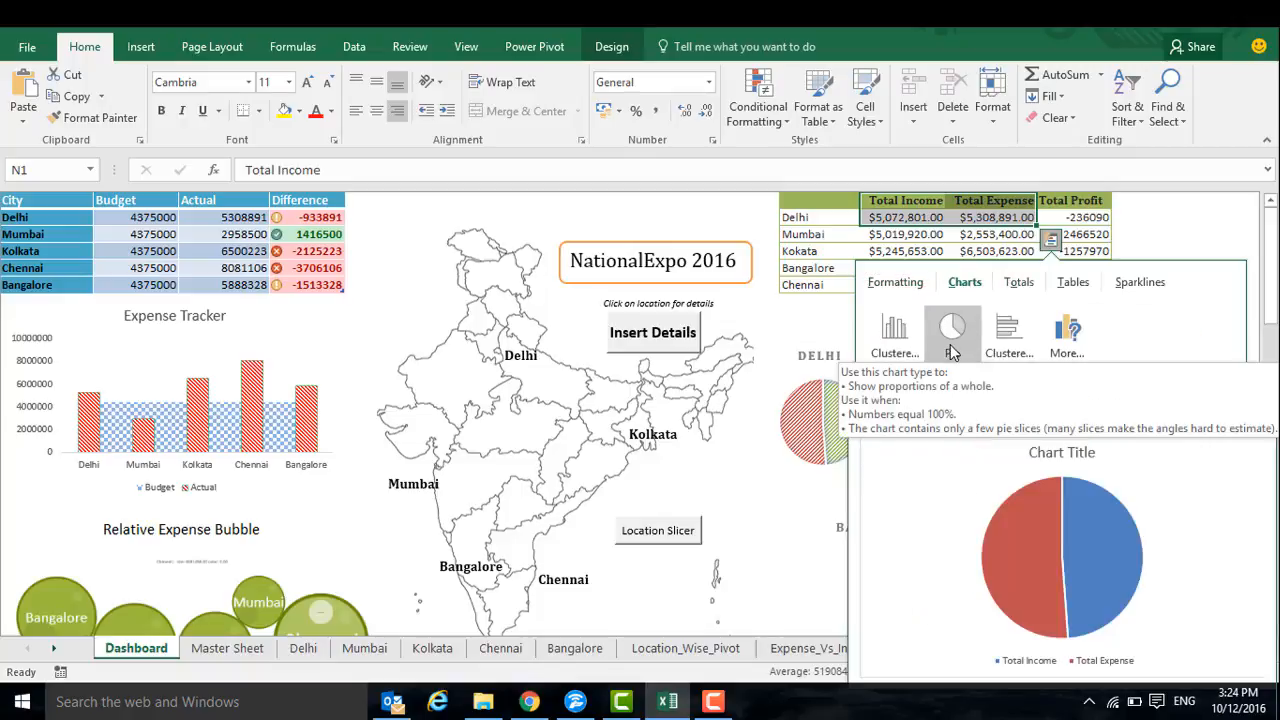
left_click(955, 340)
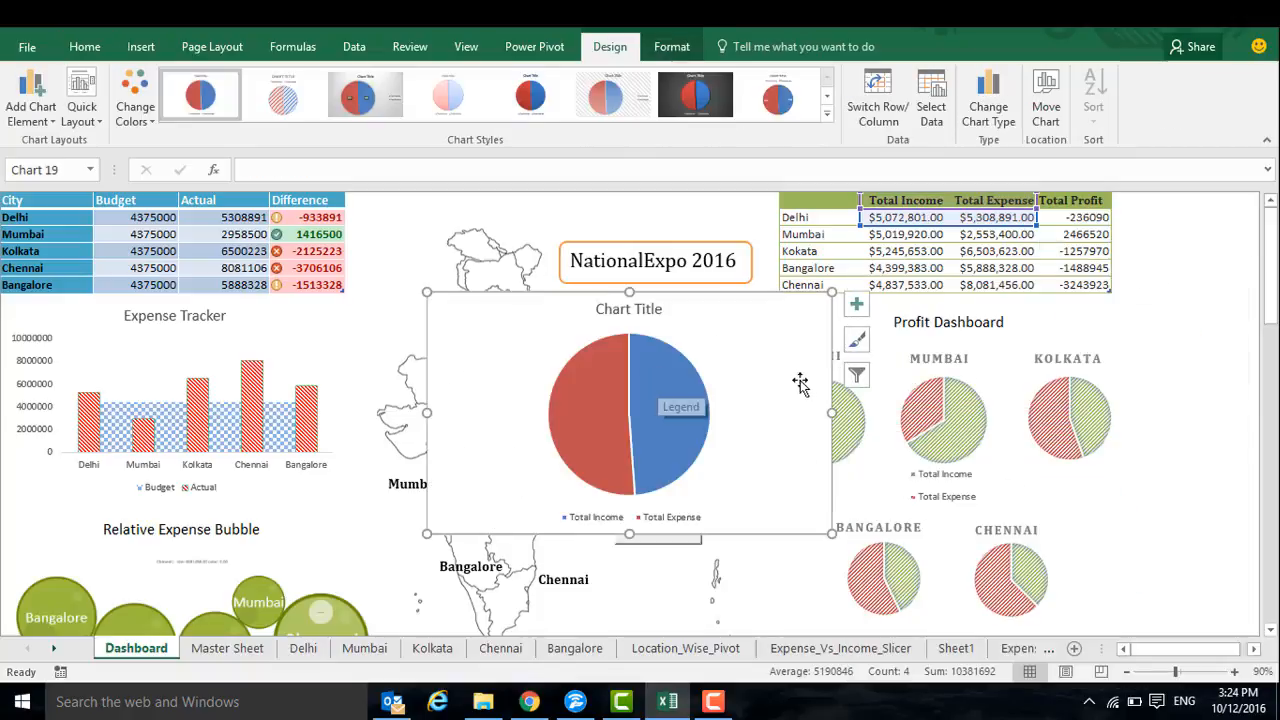
Apply the second, hatched chart style to the new pie chart and move it clear of the Profit Dashboard charts
left_click(858, 342)
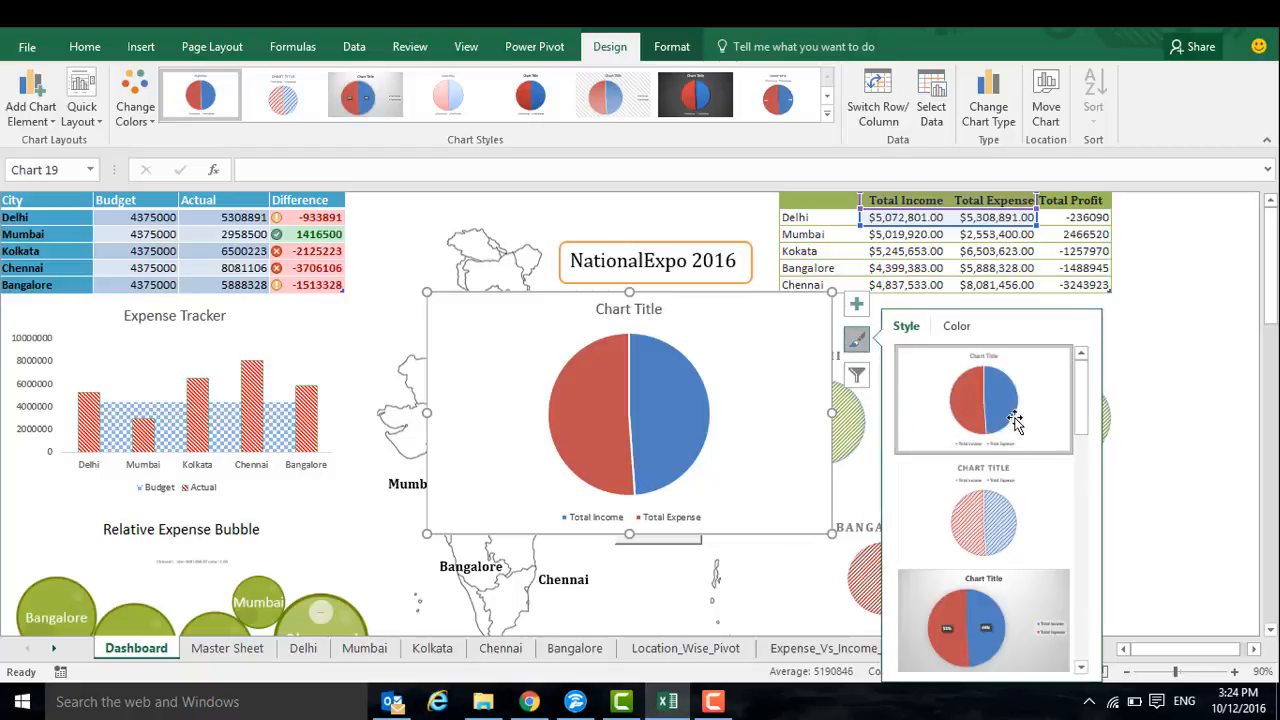
left_click(1015, 510)
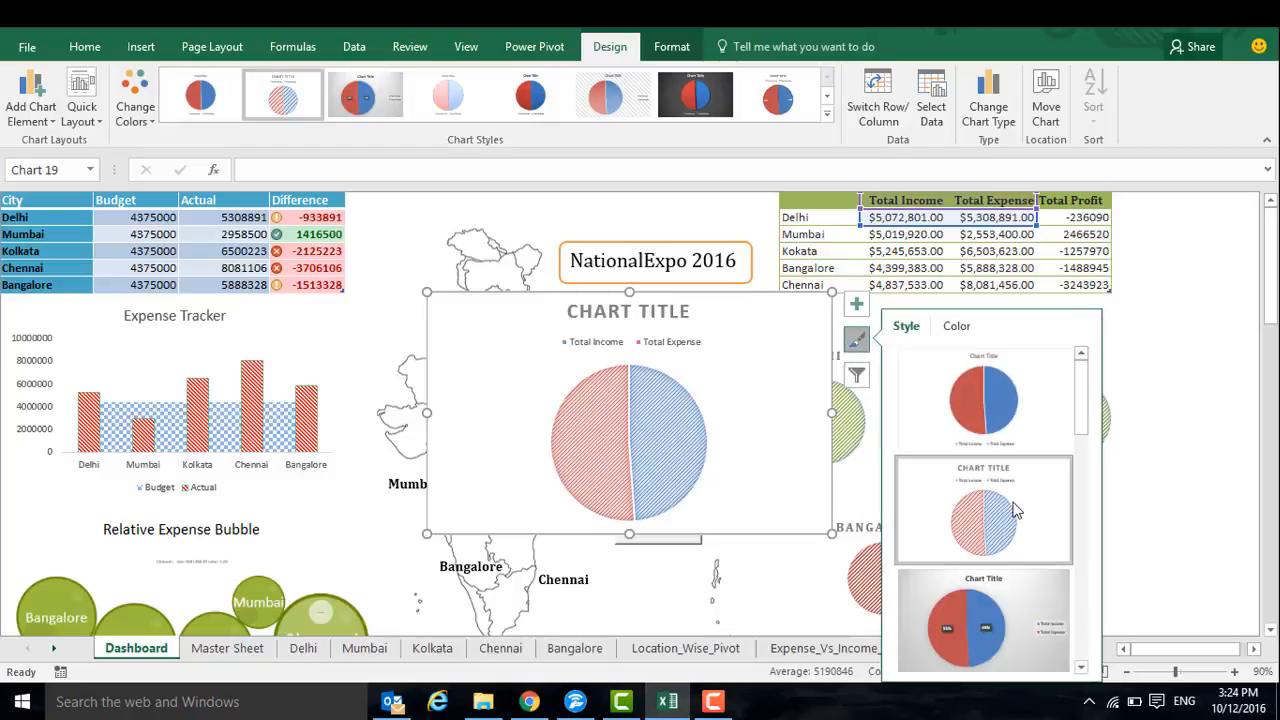
left_click(653, 415)
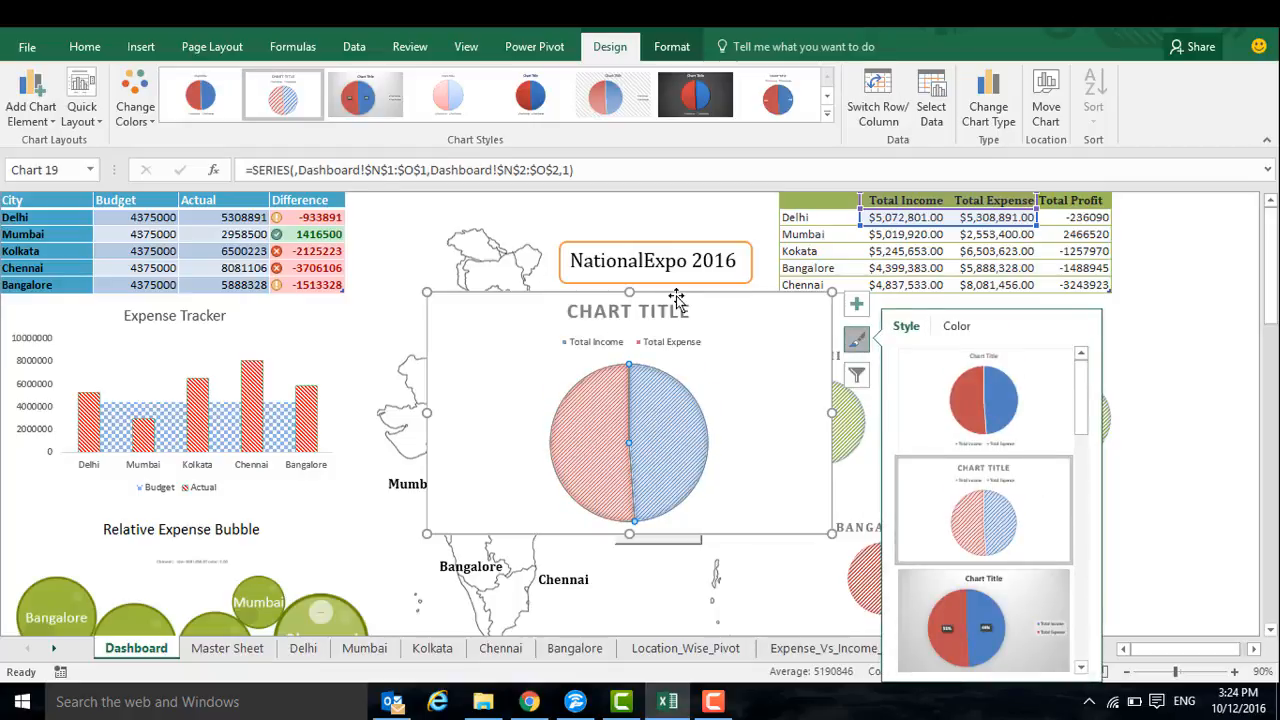
left_click_drag(676, 298, 524, 275)
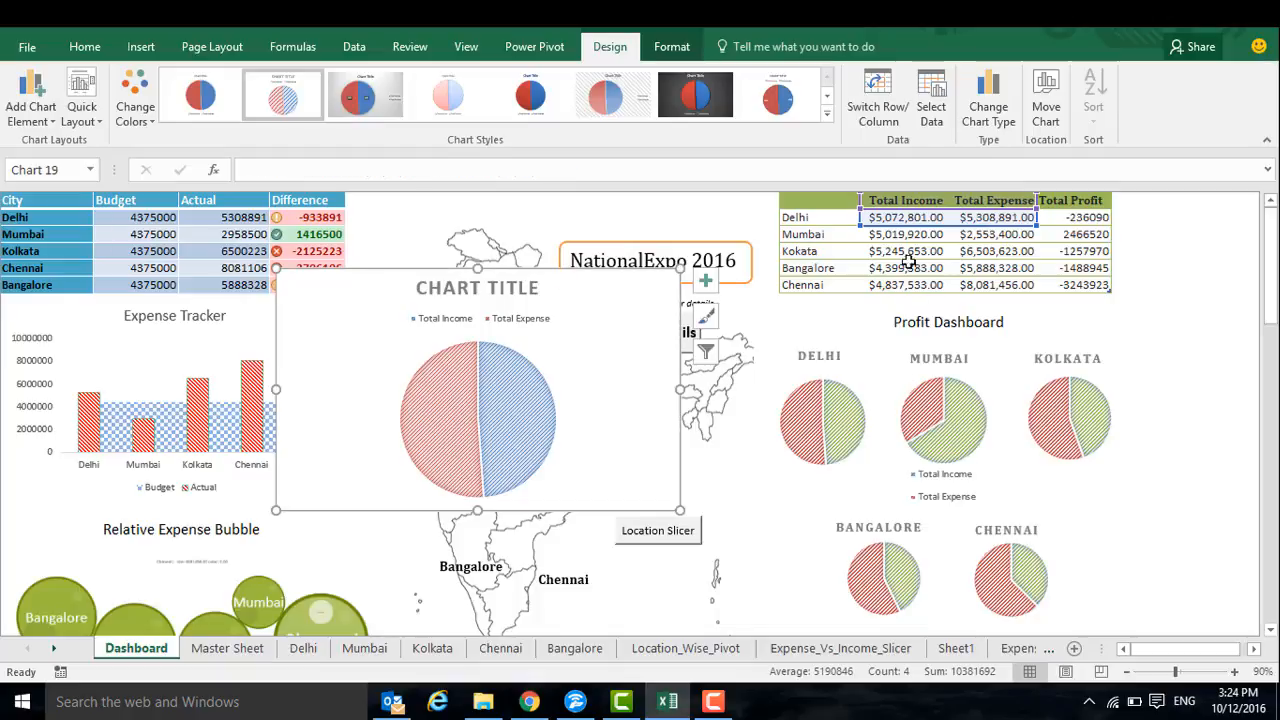
left_click(943, 443)
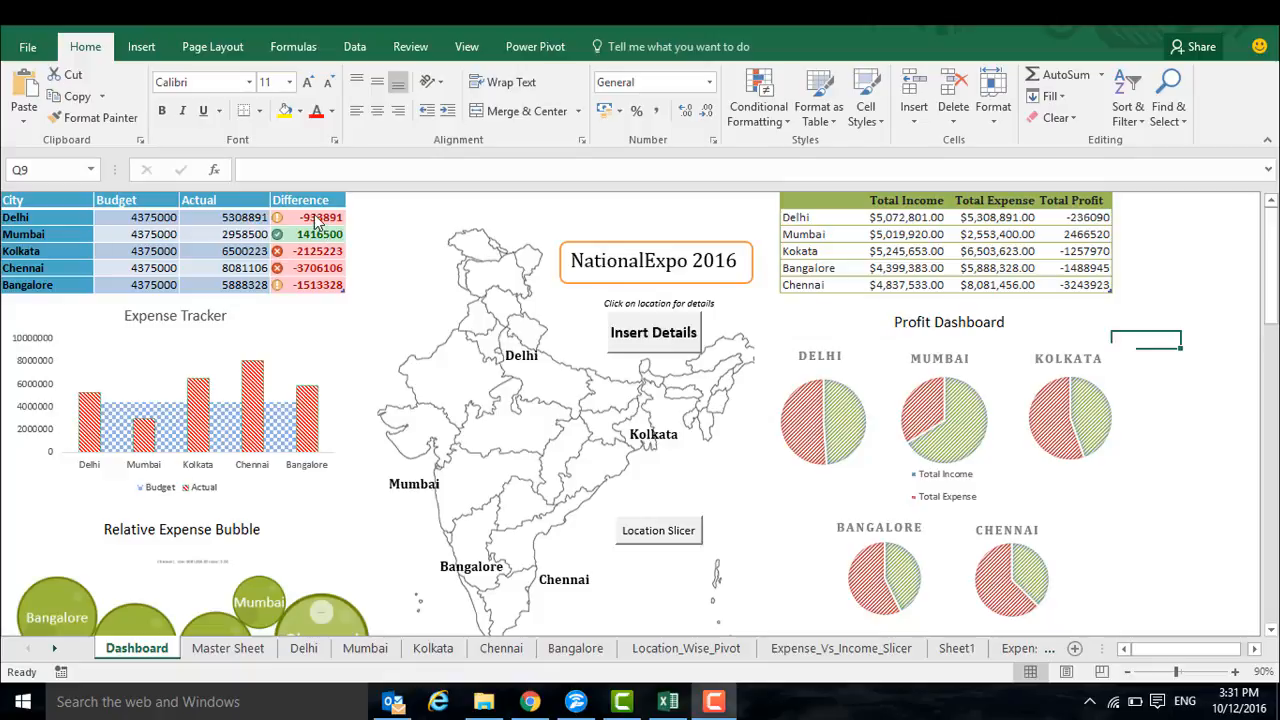
Clear the conditional formatting from the five city values in the Difference column
left_click_drag(302, 214, 298, 284)
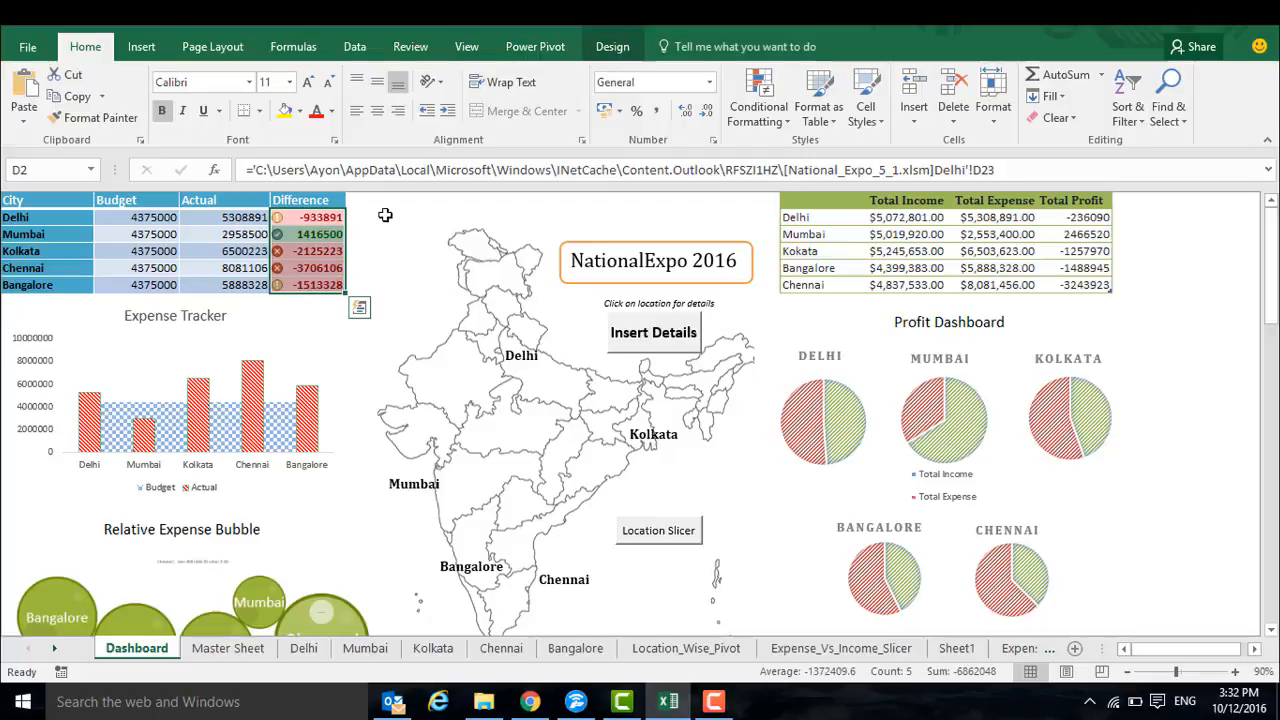
left_click(360, 309)
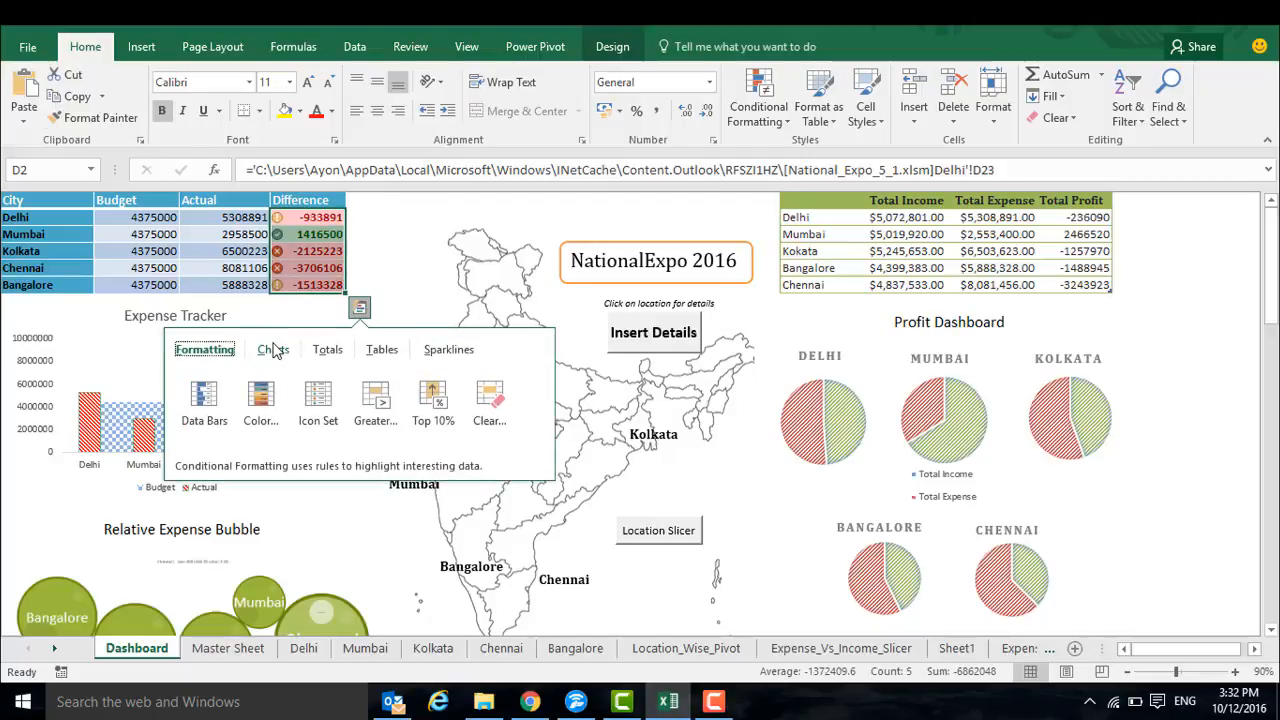
left_click(490, 425)
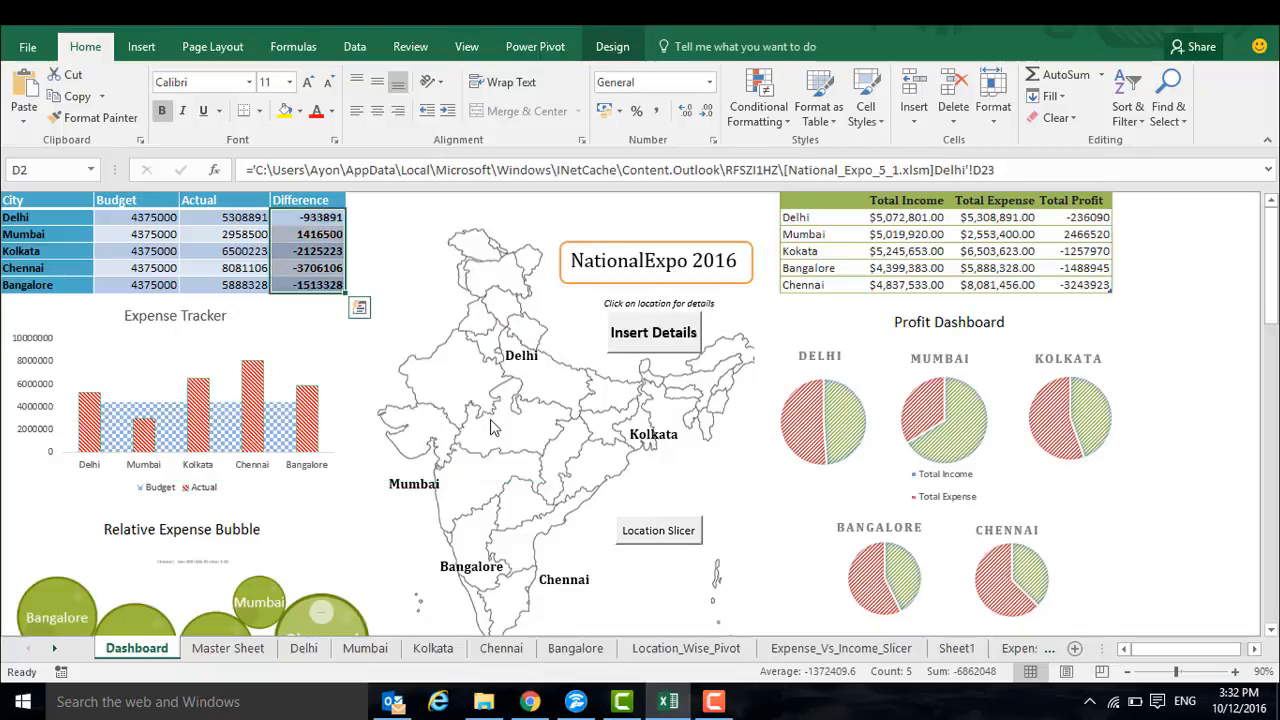
left_click(375, 335)
Add a Greater Than 0 highlight rule to the Difference values using Green Fill with Dark Green Text
left_click_drag(304, 222, 312, 290)
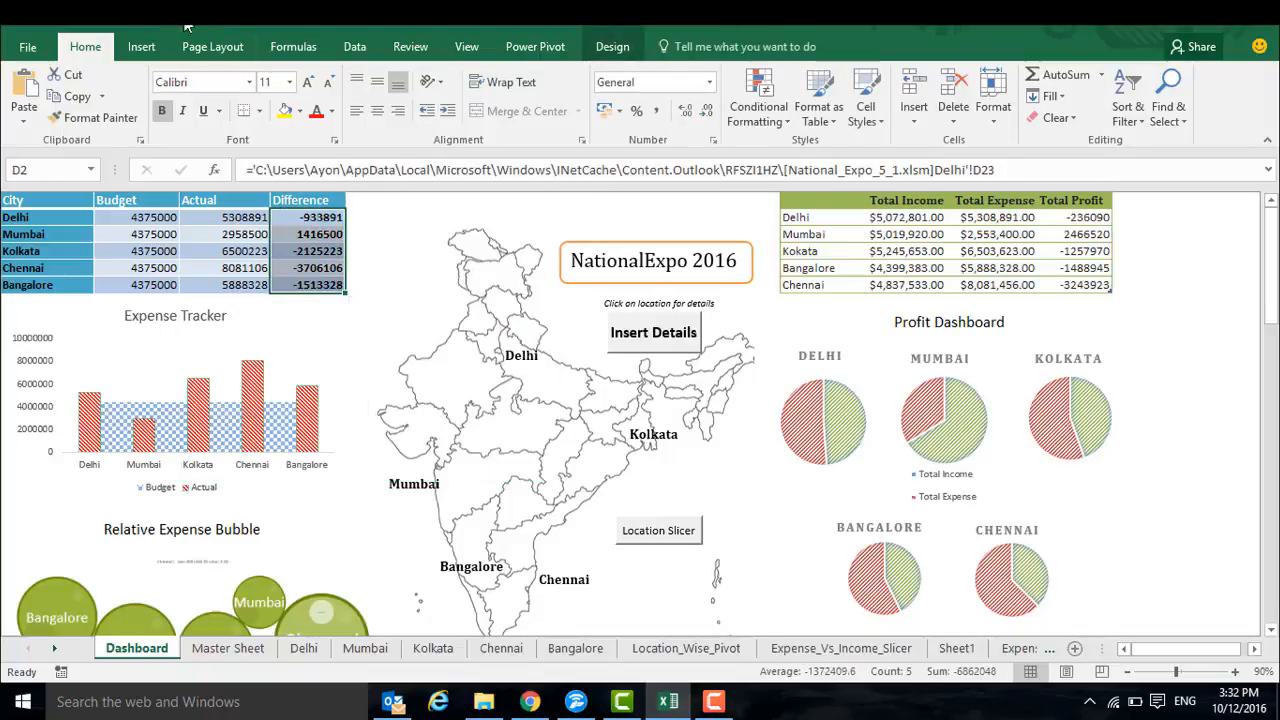
left_click(760, 112)
mouse_move(793, 155)
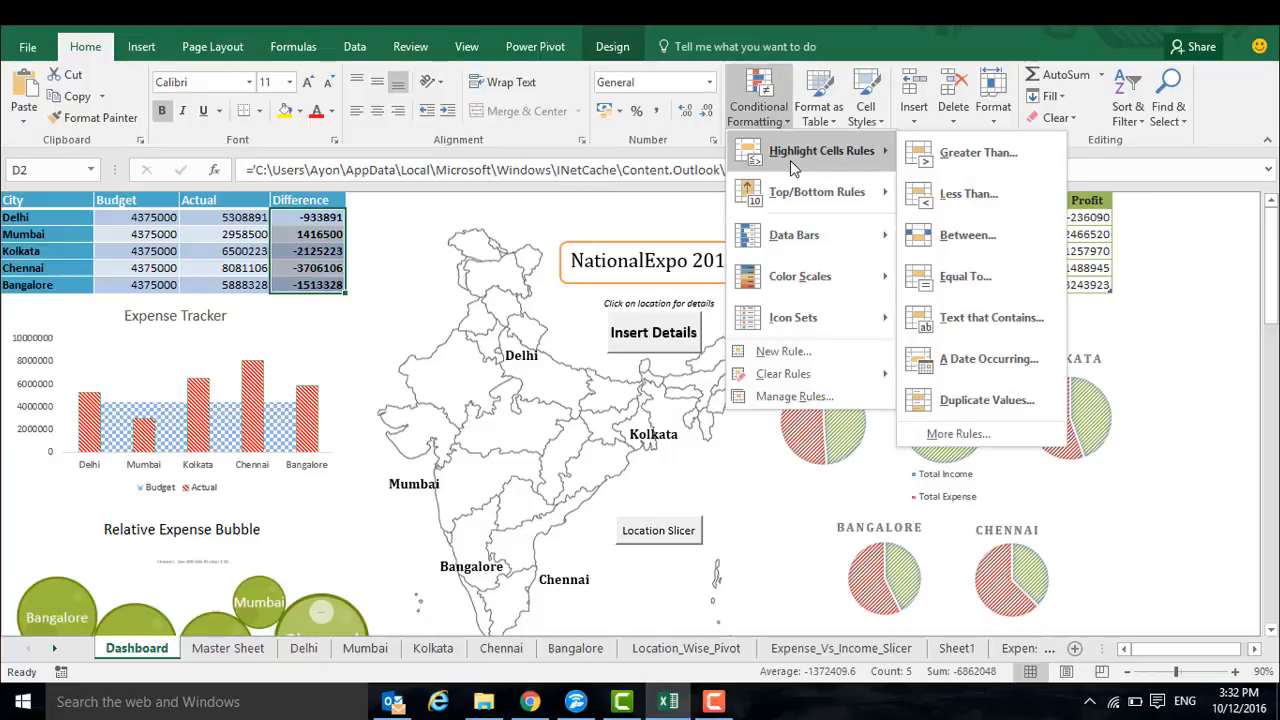
left_click(972, 160)
type("0")
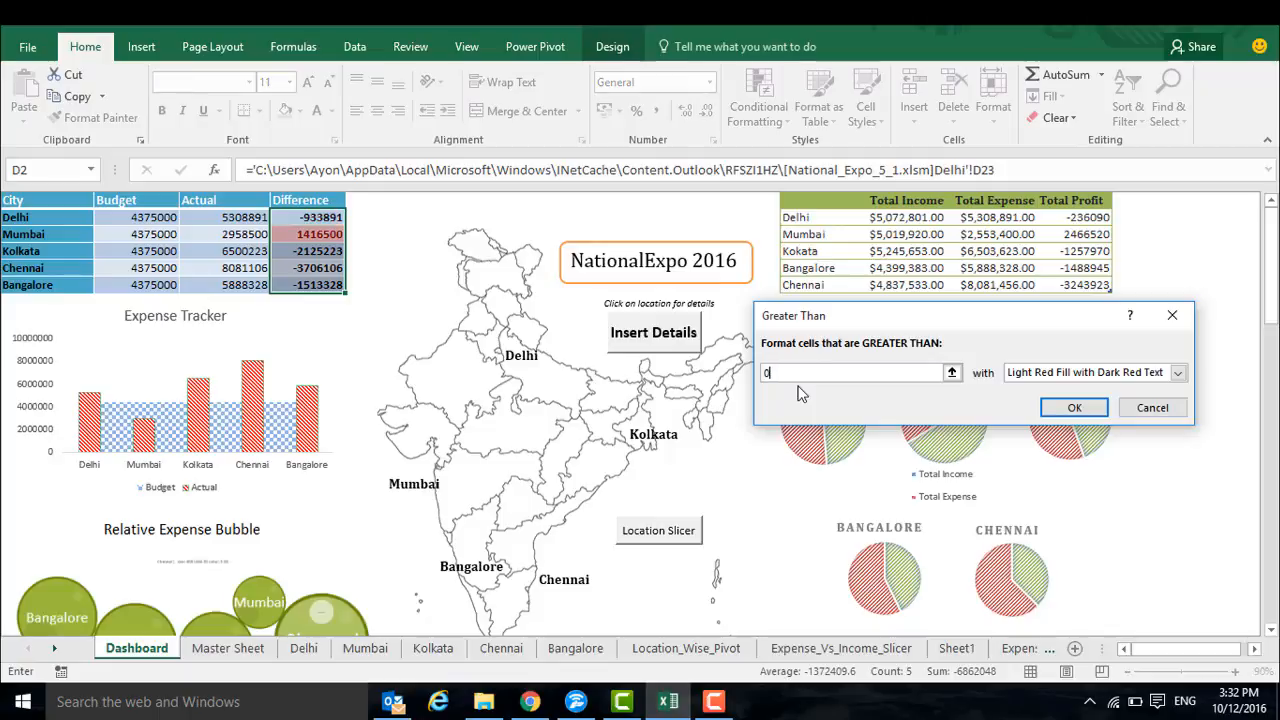
left_click(1040, 376)
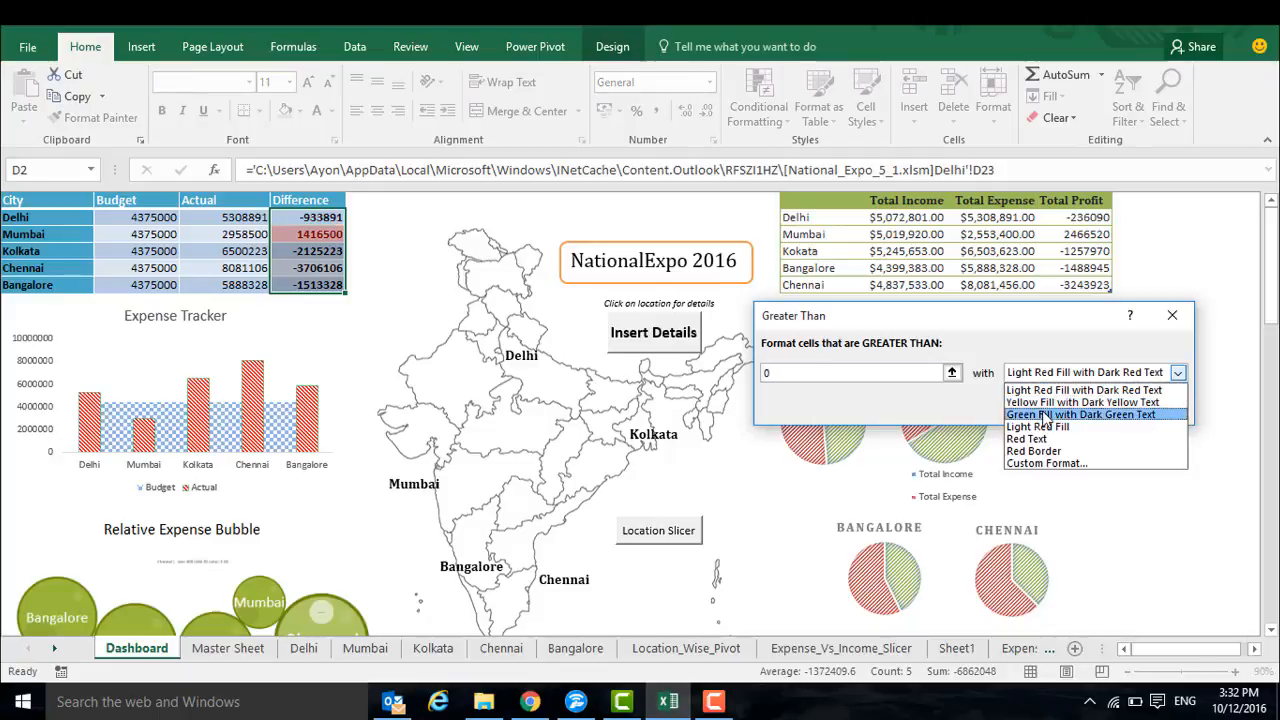
left_click(1043, 415)
left_click(1060, 406)
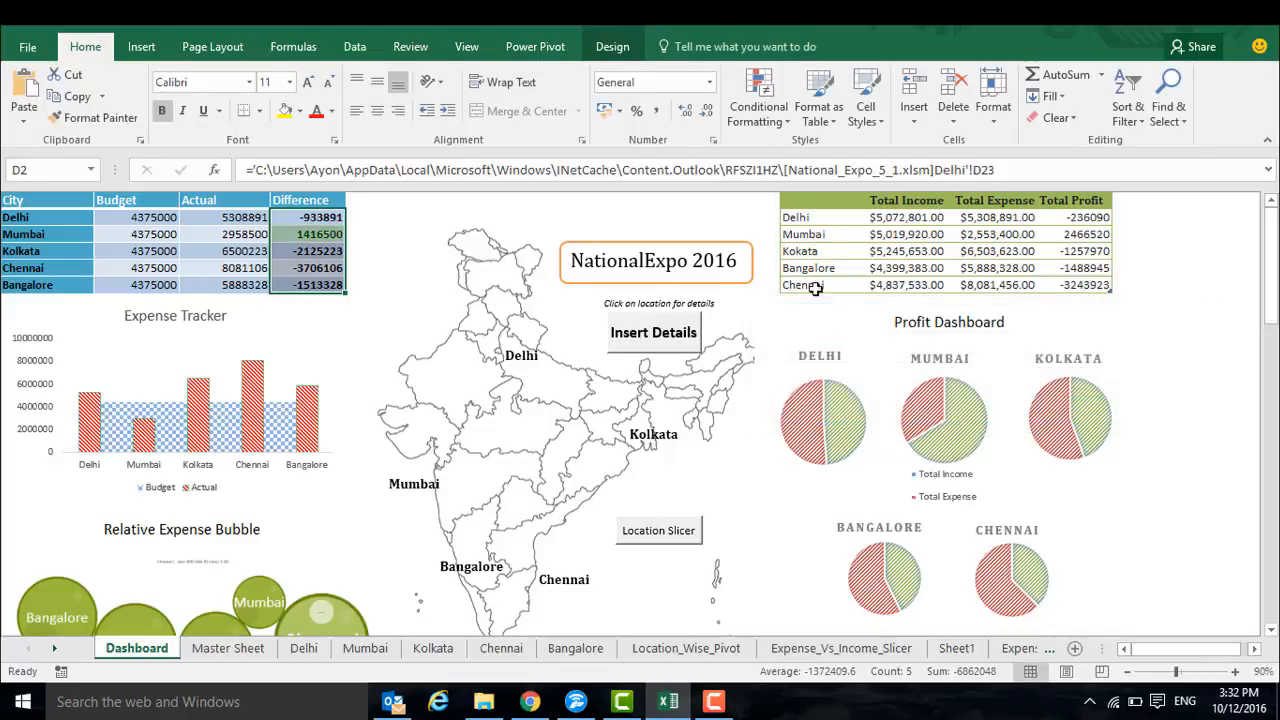
Add a Less Than 0 highlight rule to the Difference values using Light Red Fill with Dark Red Text
left_click(766, 112)
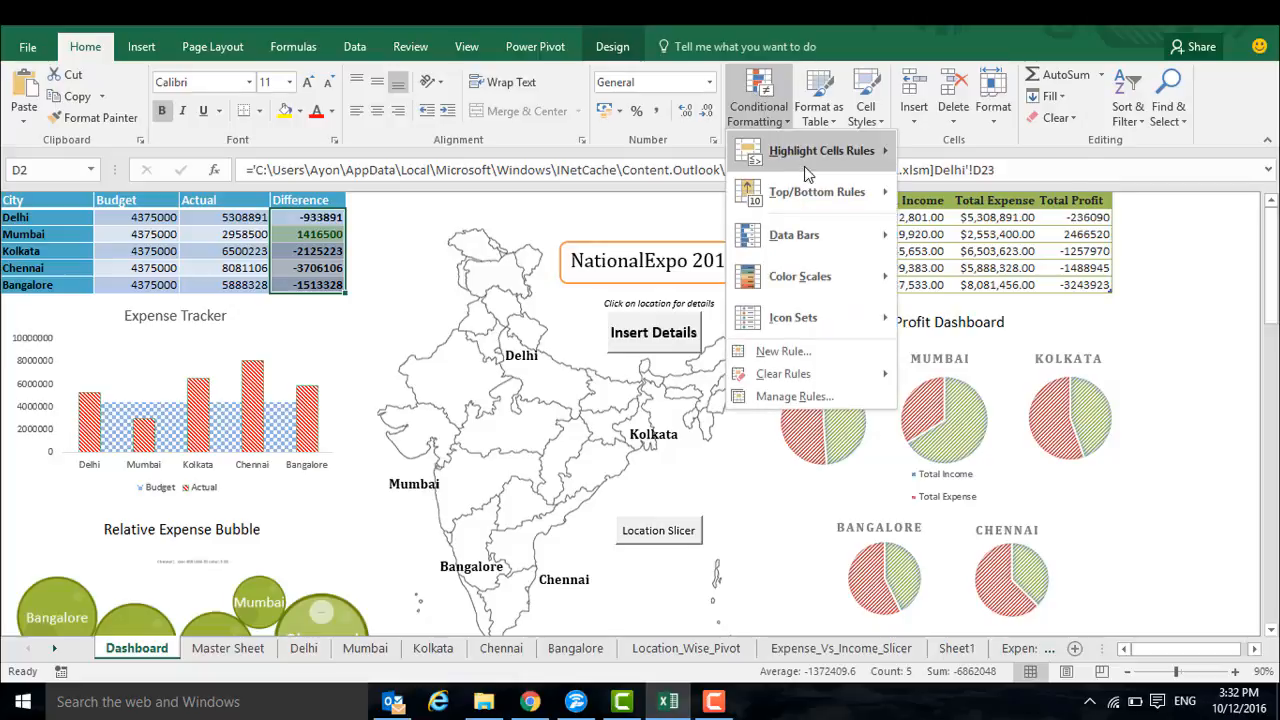
mouse_move(805, 163)
left_click(966, 193)
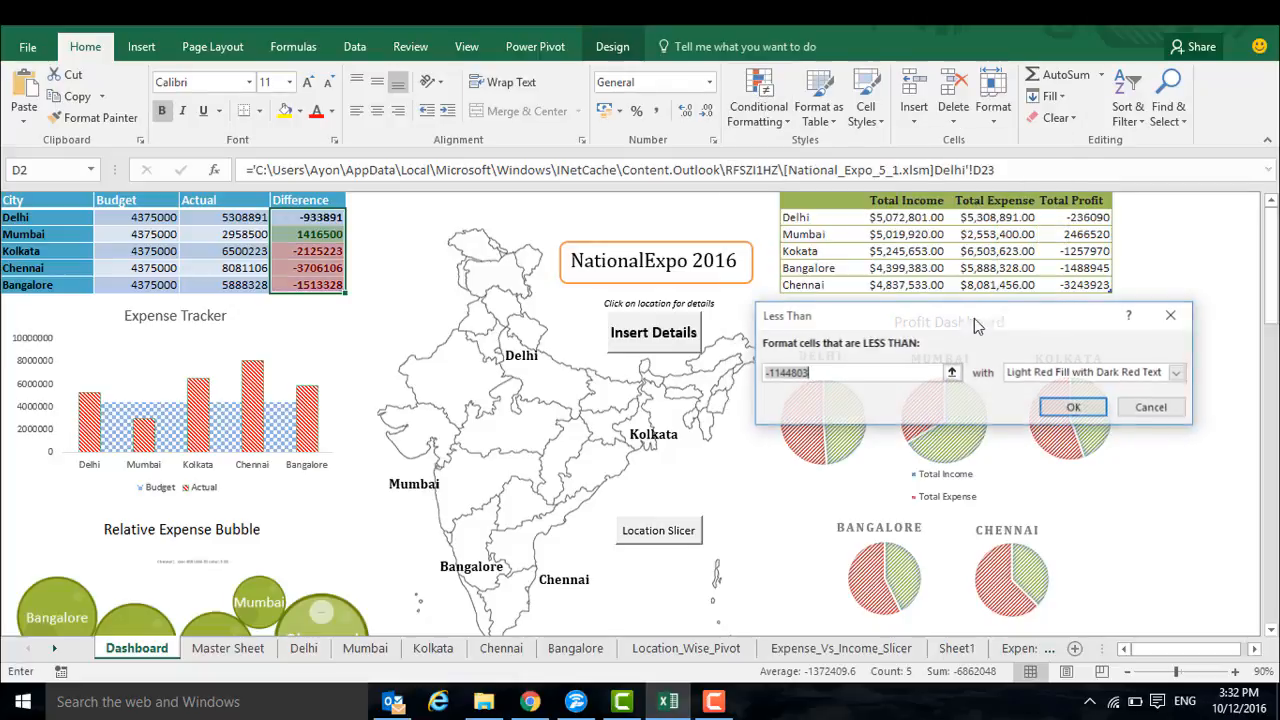
type("0")
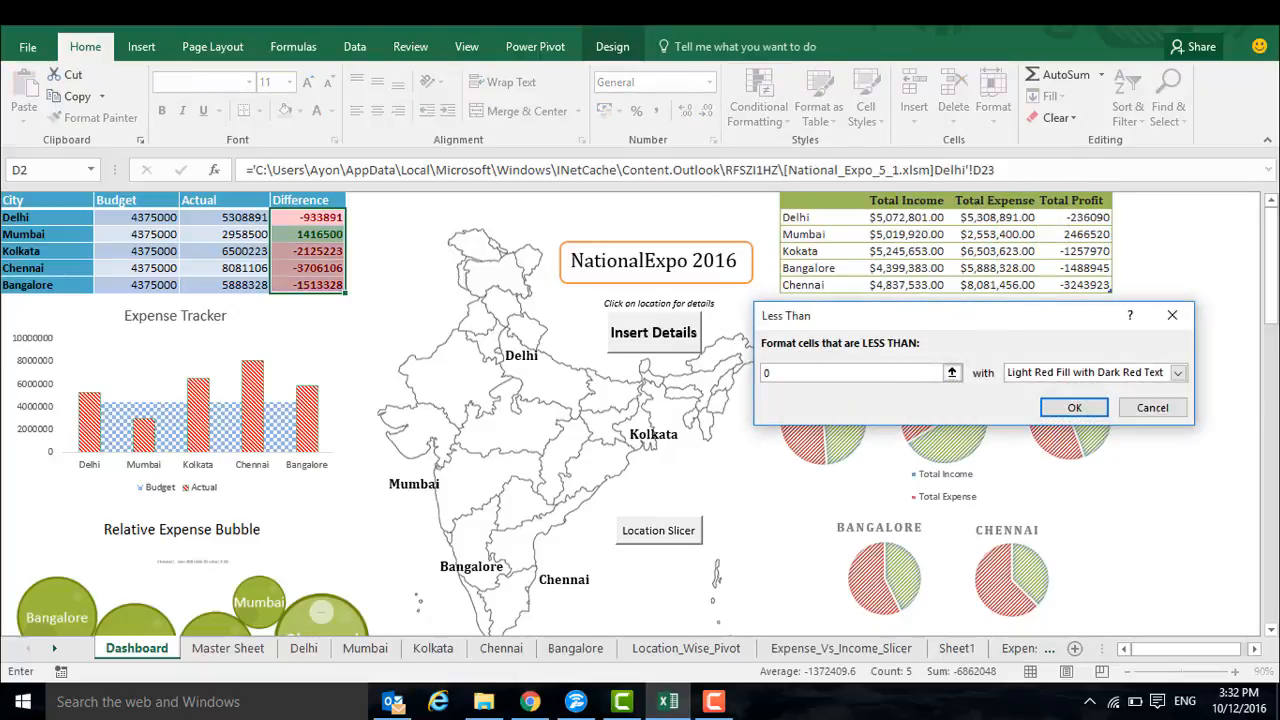
left_click(1074, 408)
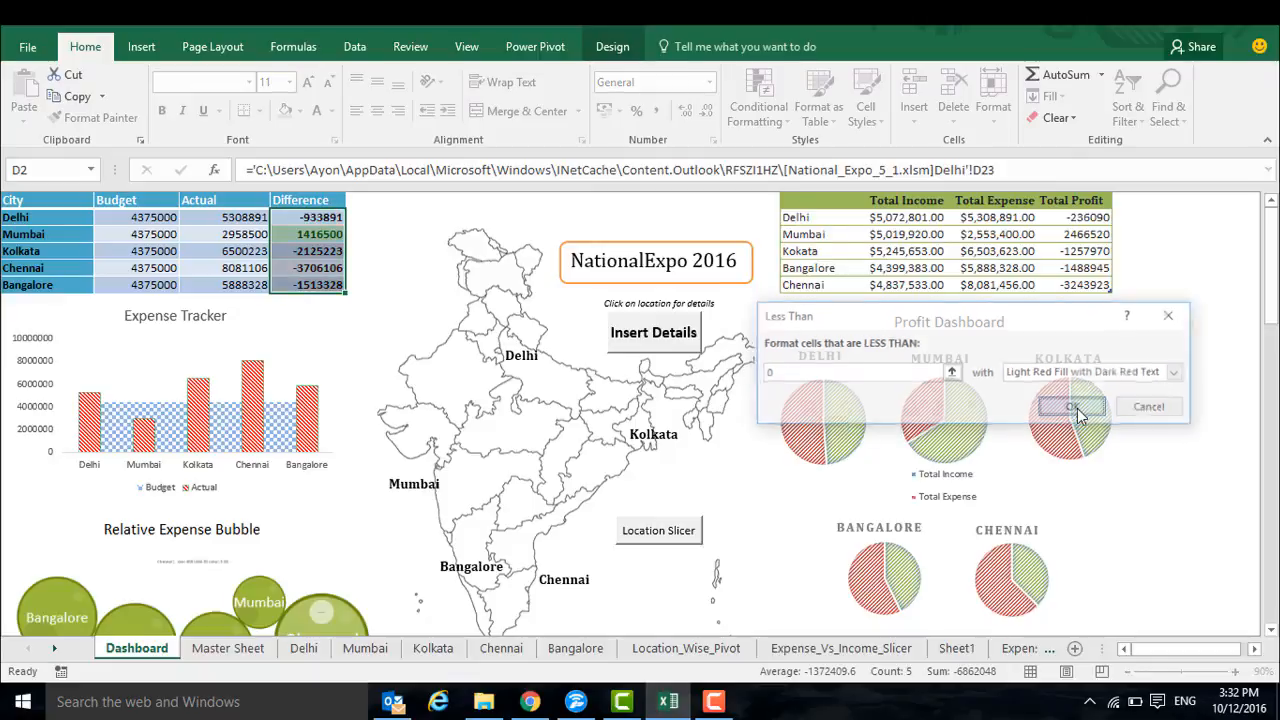
Apply the circled check, exclamation and cross indicator icon set to the Difference values
left_click(758, 105)
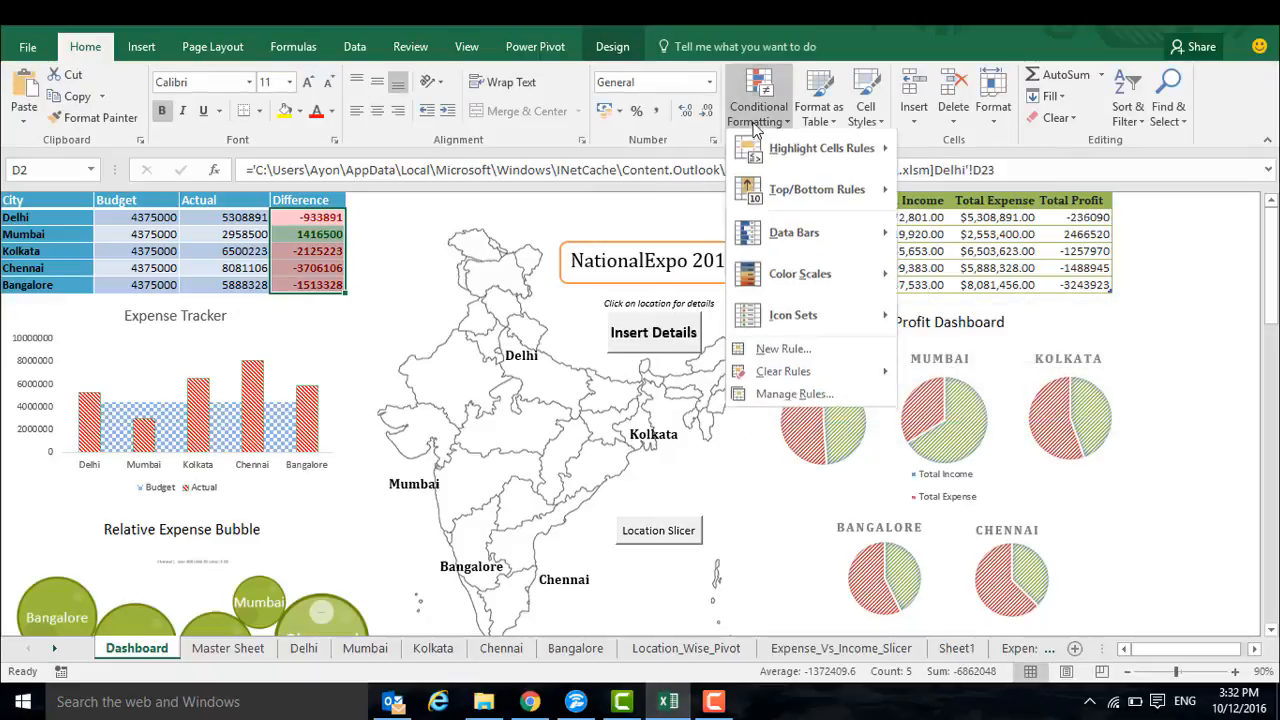
mouse_move(778, 320)
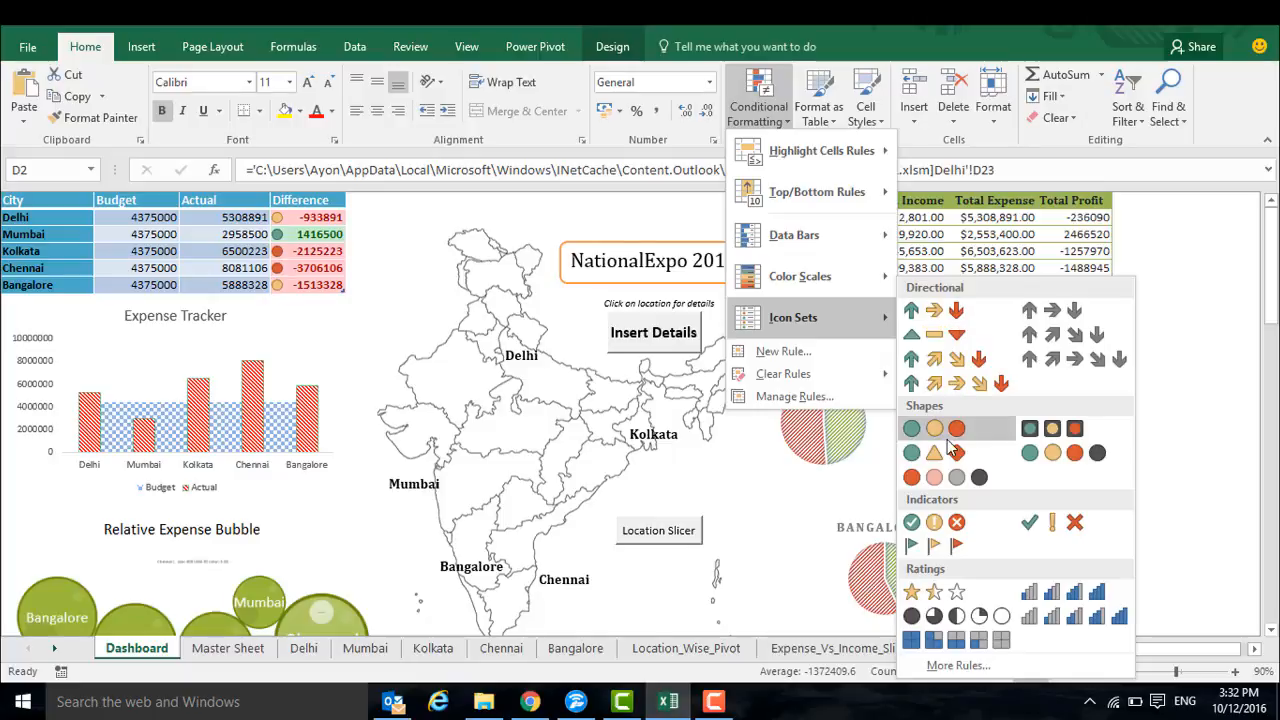
left_click(943, 524)
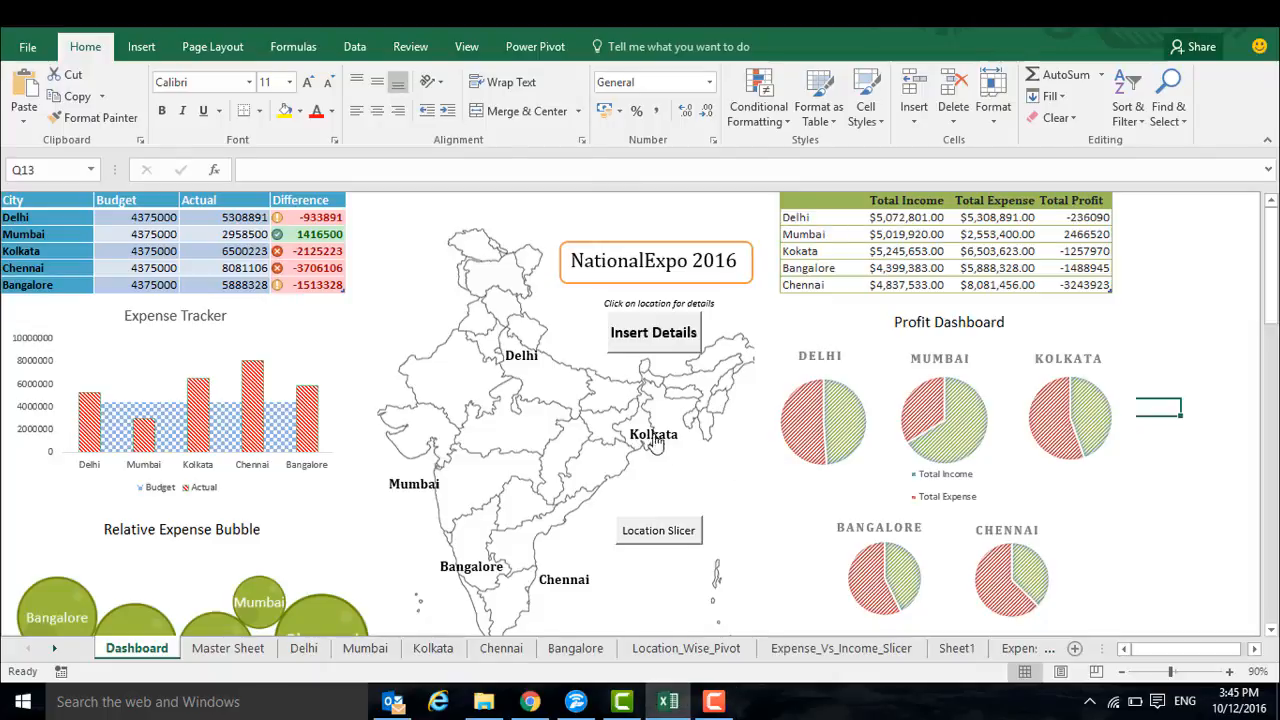
Open the Kolkata sheet through the Kolkata label on the India map
left_click(656, 438)
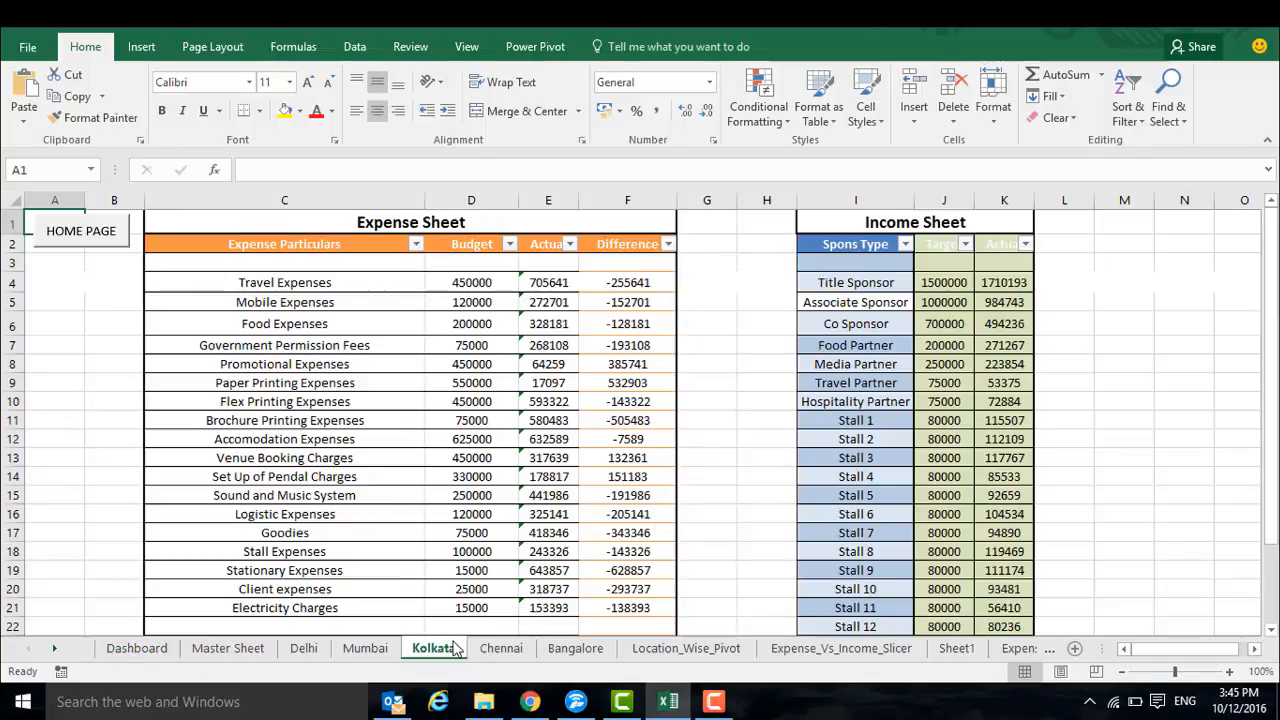
Return to the Dashboard sheet and hyperlink the Delhi label on the India map to cell A1 of the Delhi sheet
left_click(125, 650)
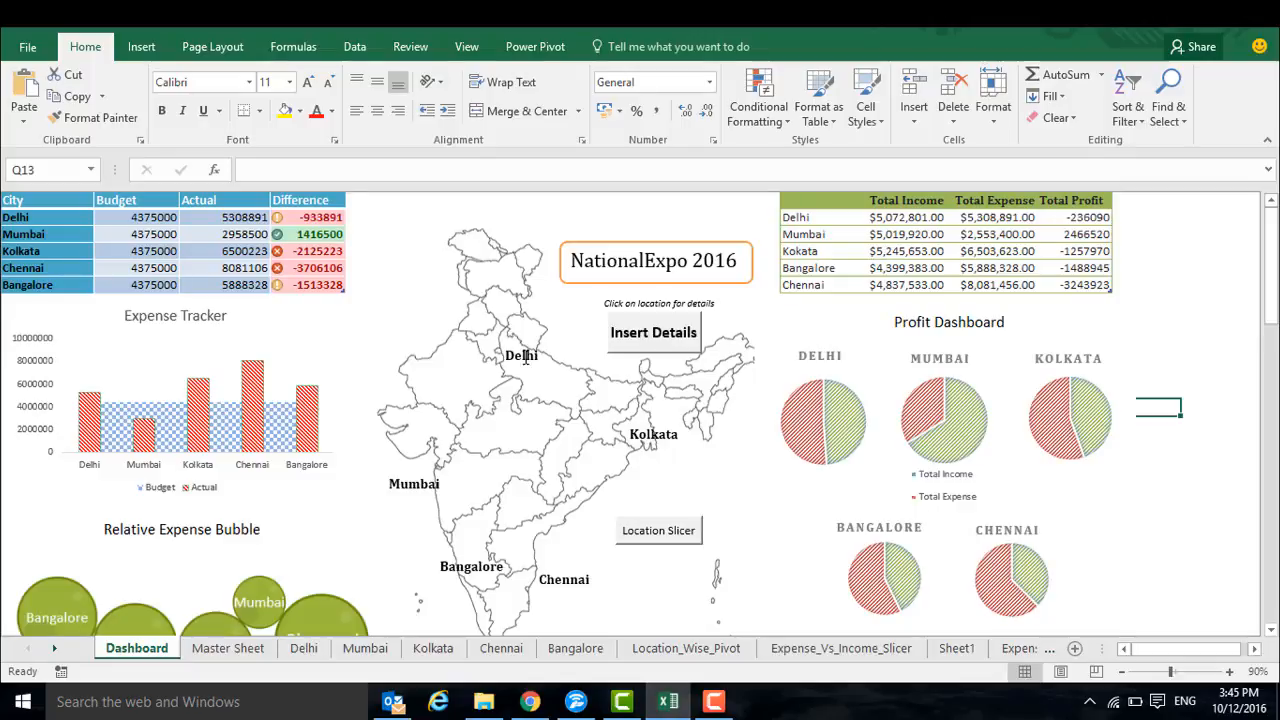
left_click(524, 358, "ctrl")
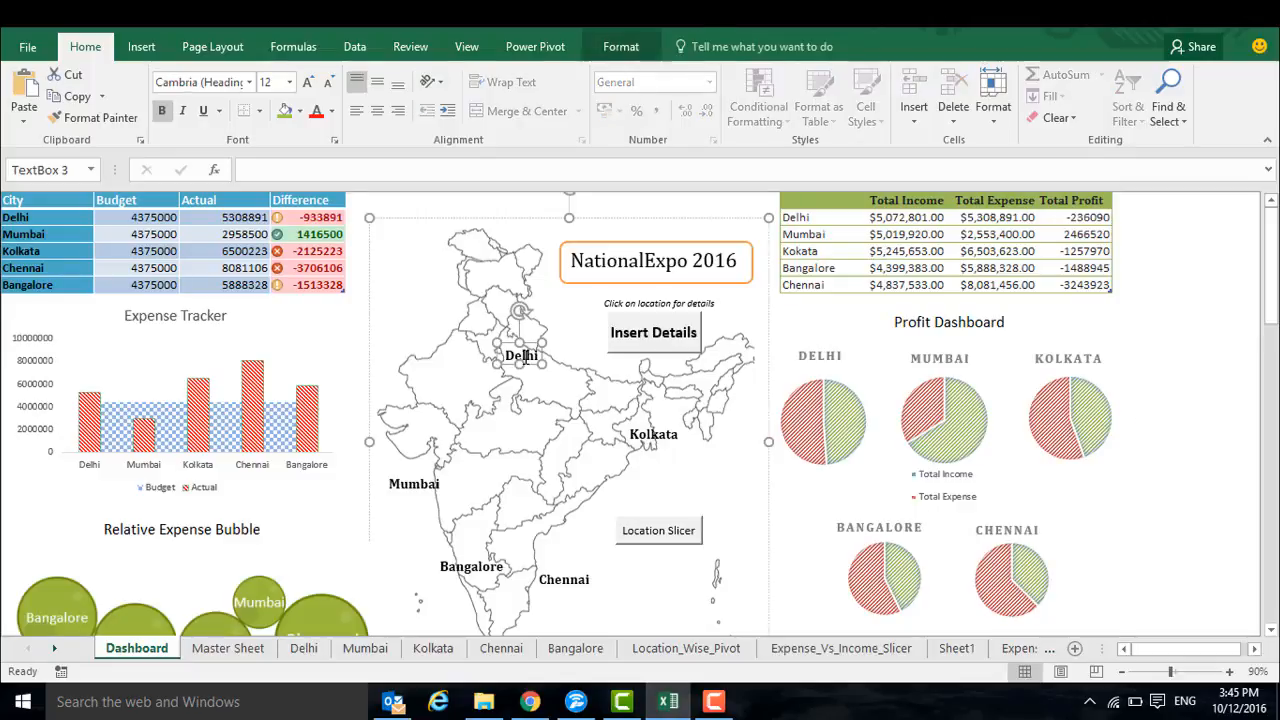
right_click(522, 356)
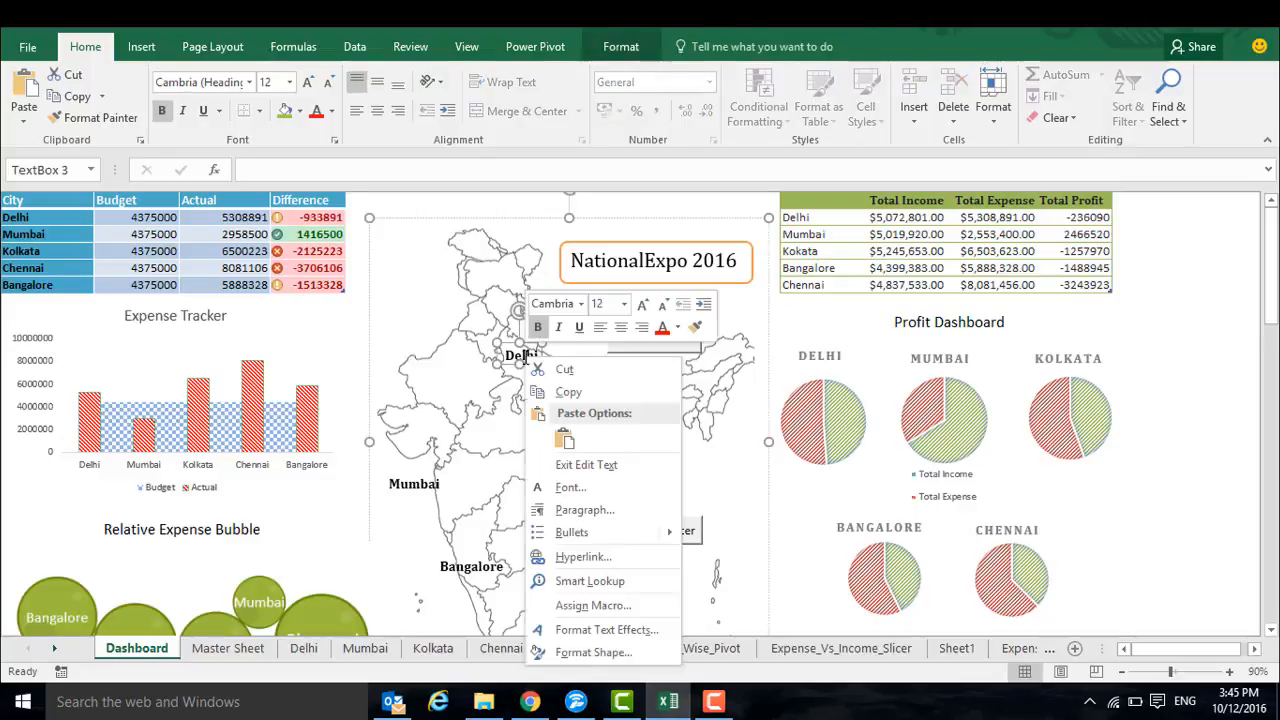
left_click(585, 556)
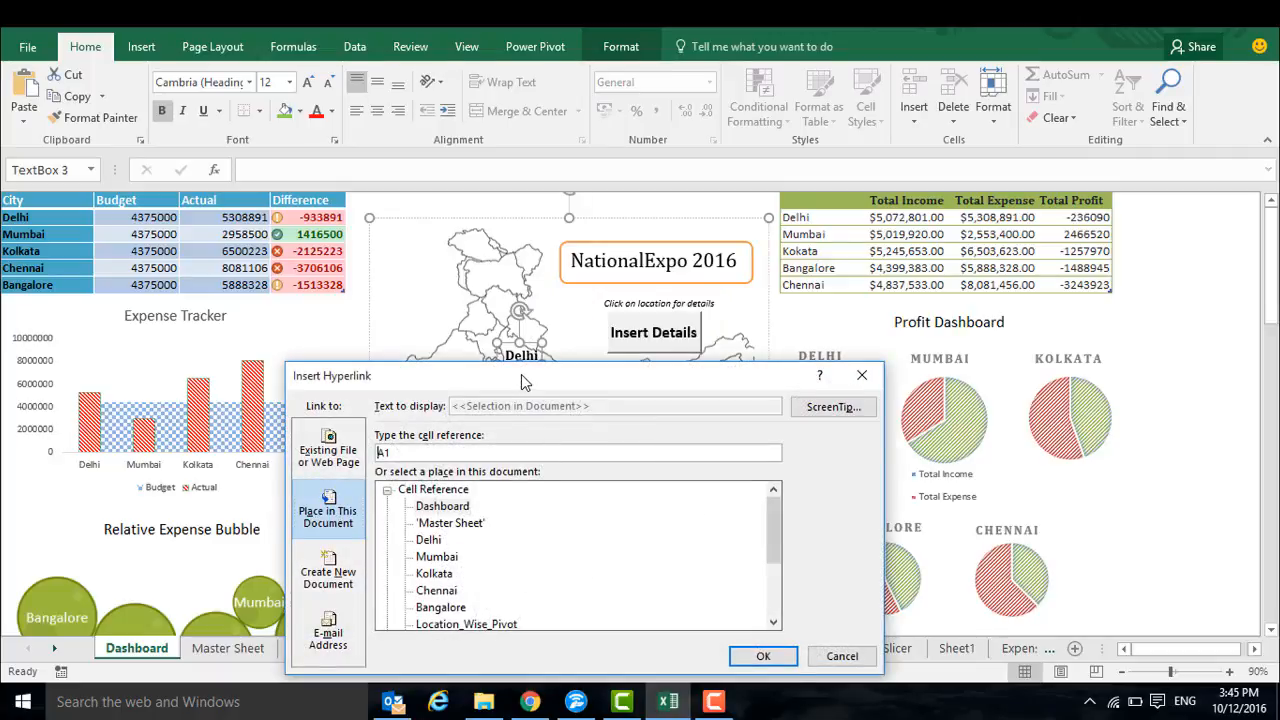
left_click_drag(520, 380, 551, 243)
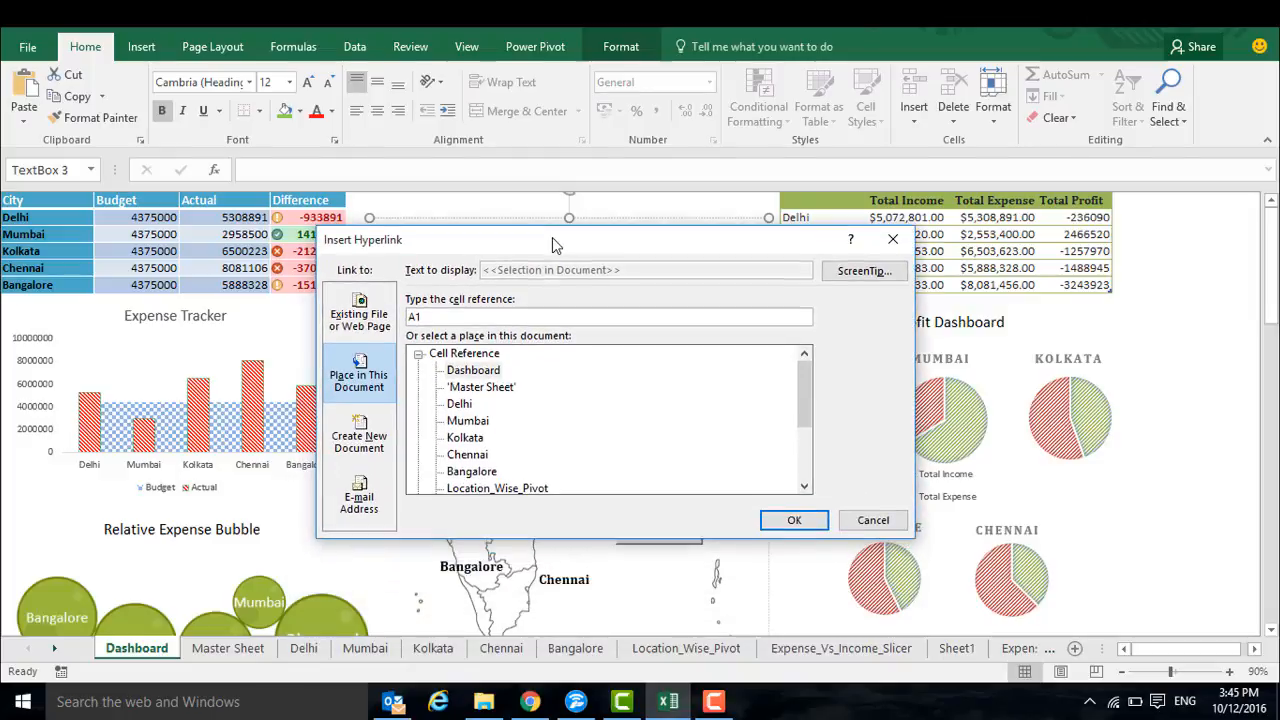
left_click(459, 403)
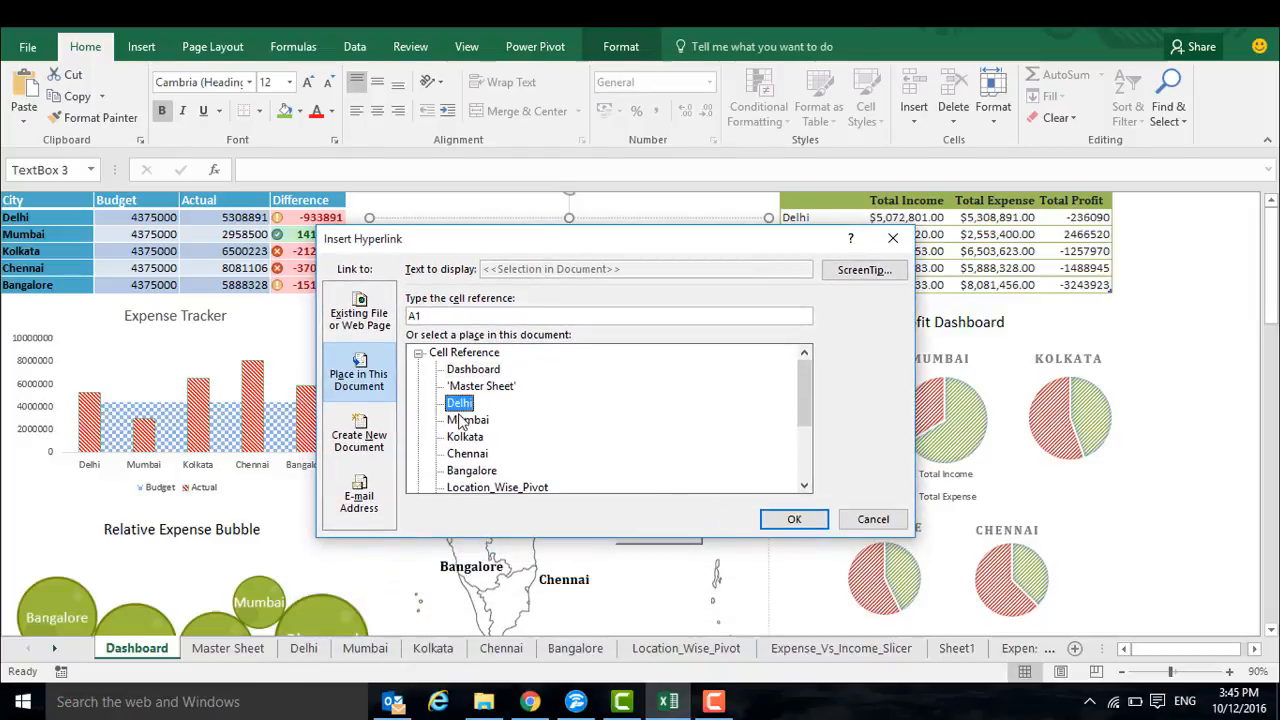
left_click(794, 519)
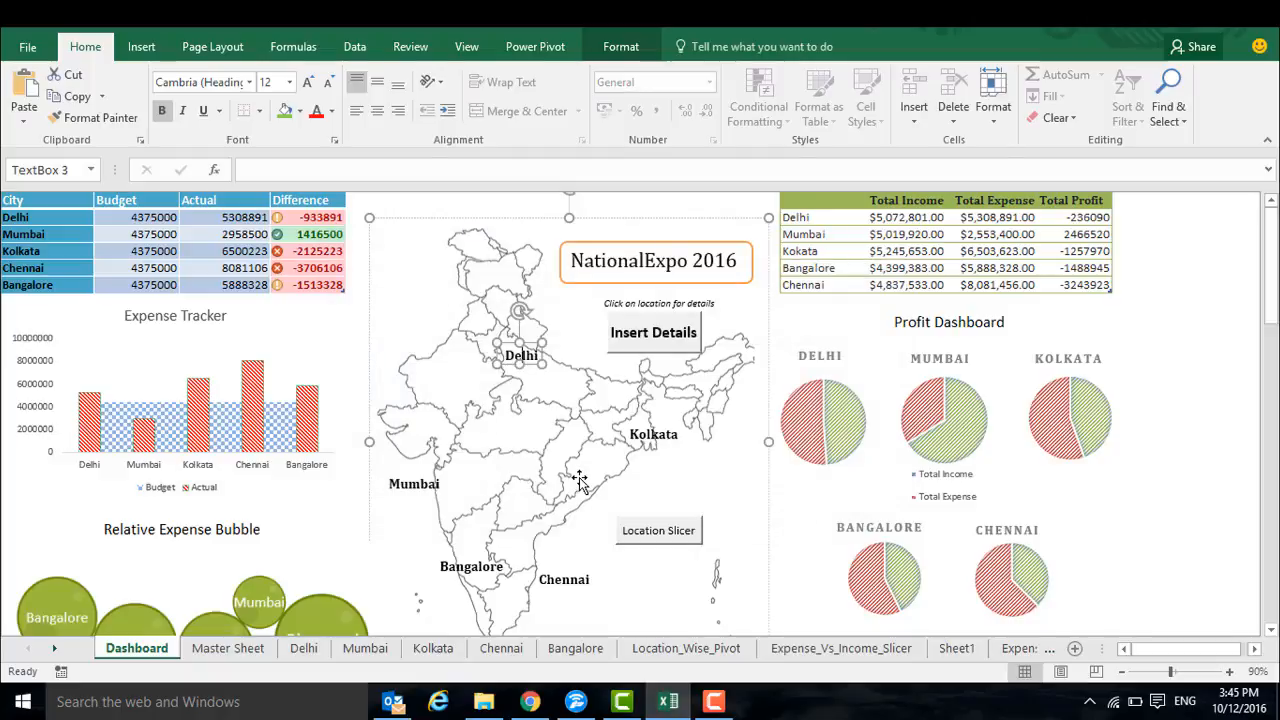
left_click(561, 390)
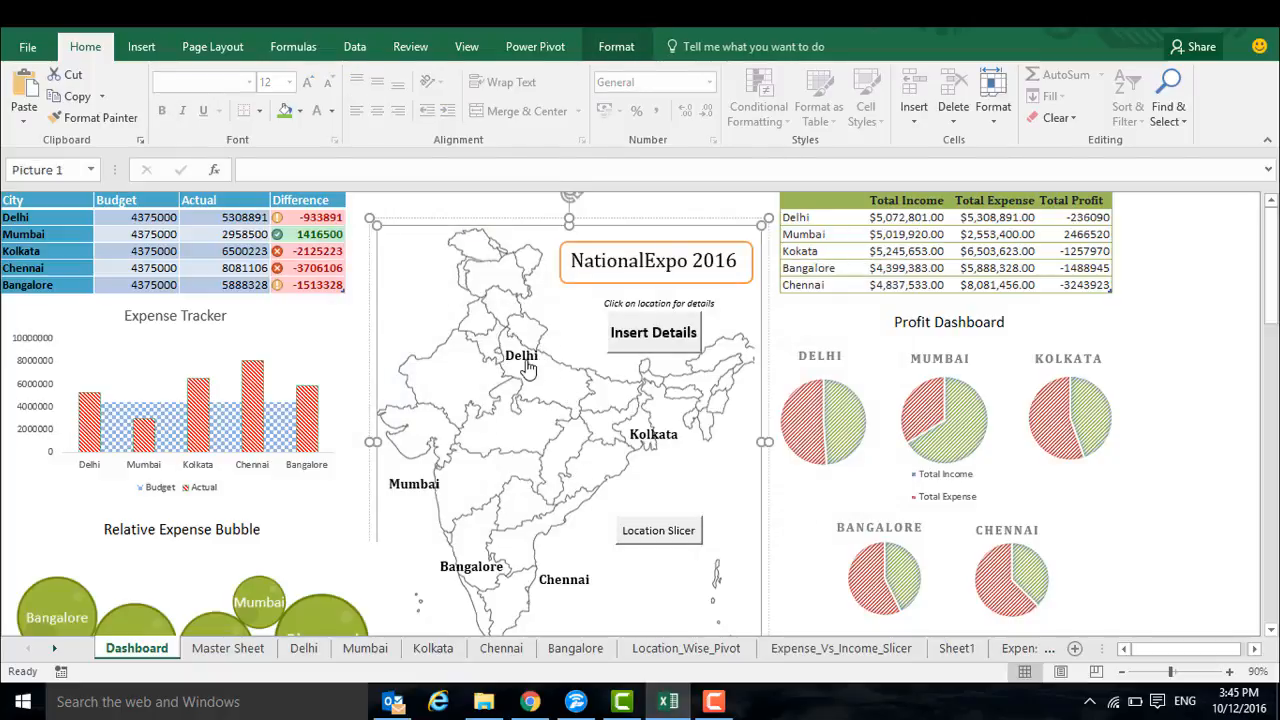
Test the Delhi map link and the Insert Details shortcut to the Master Sheet, returning to the Dashboard after each
left_click(528, 367)
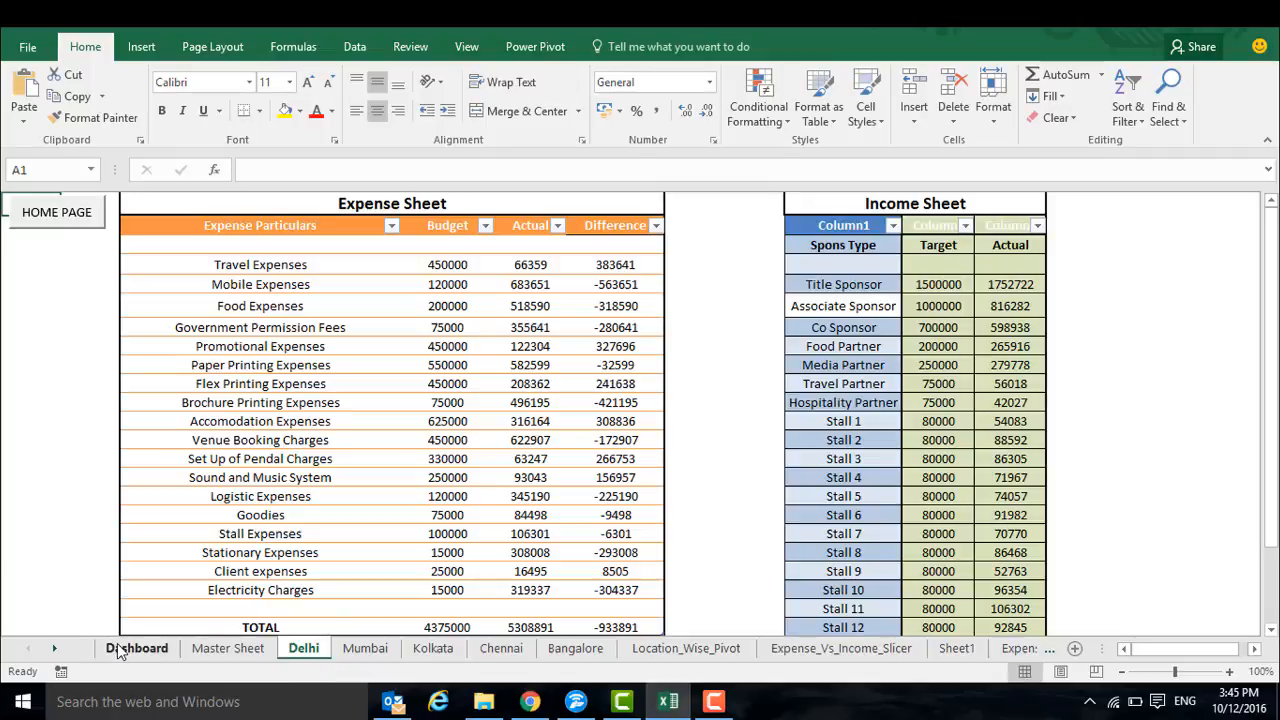
left_click(117, 648)
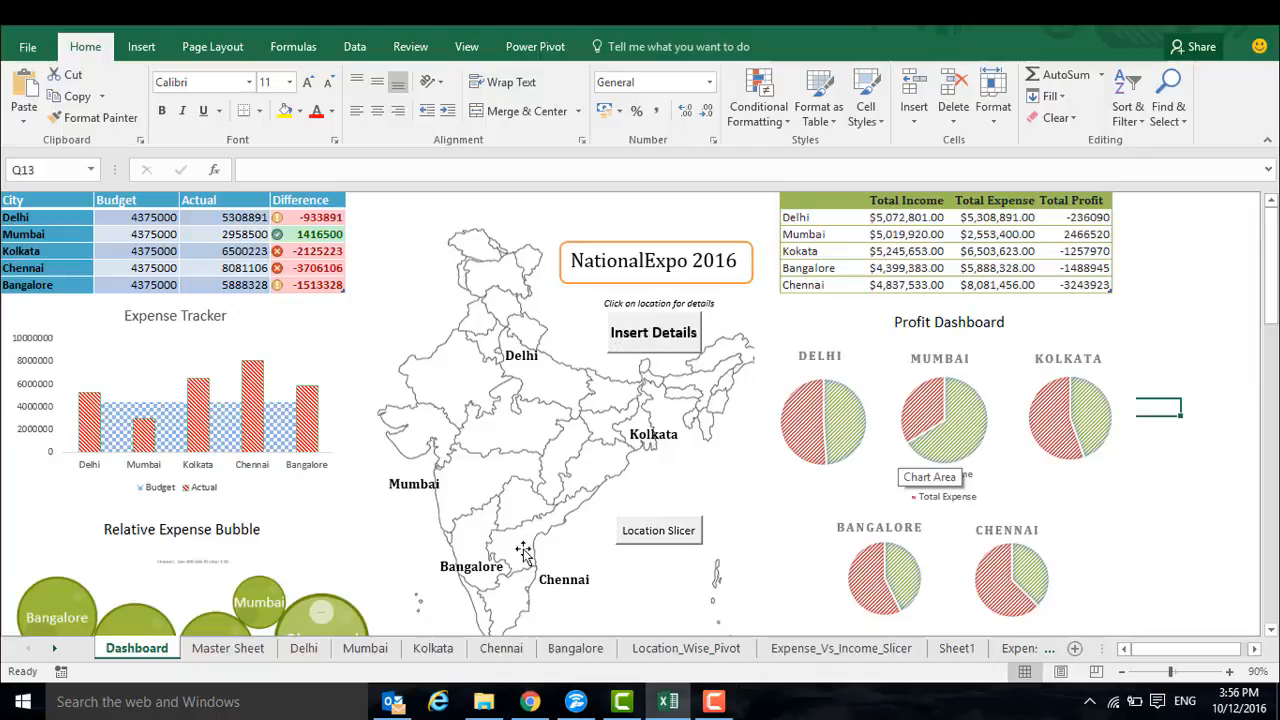
left_click(662, 345)
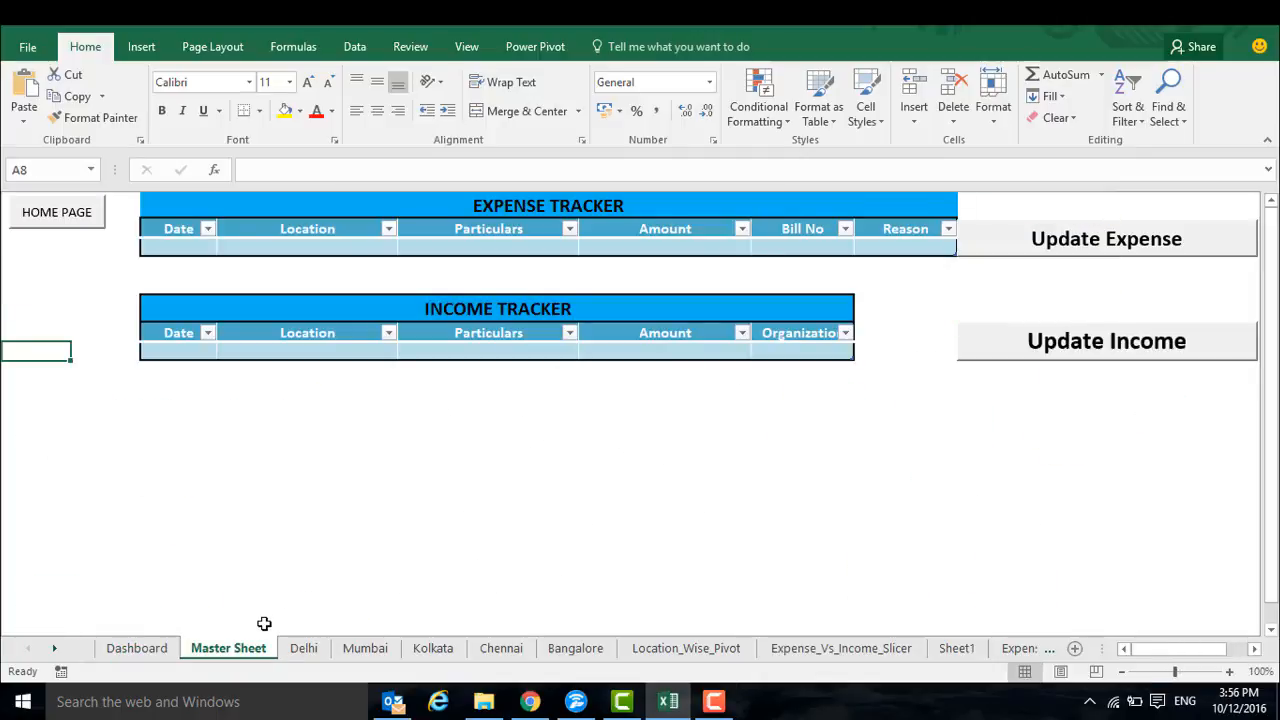
left_click(150, 649)
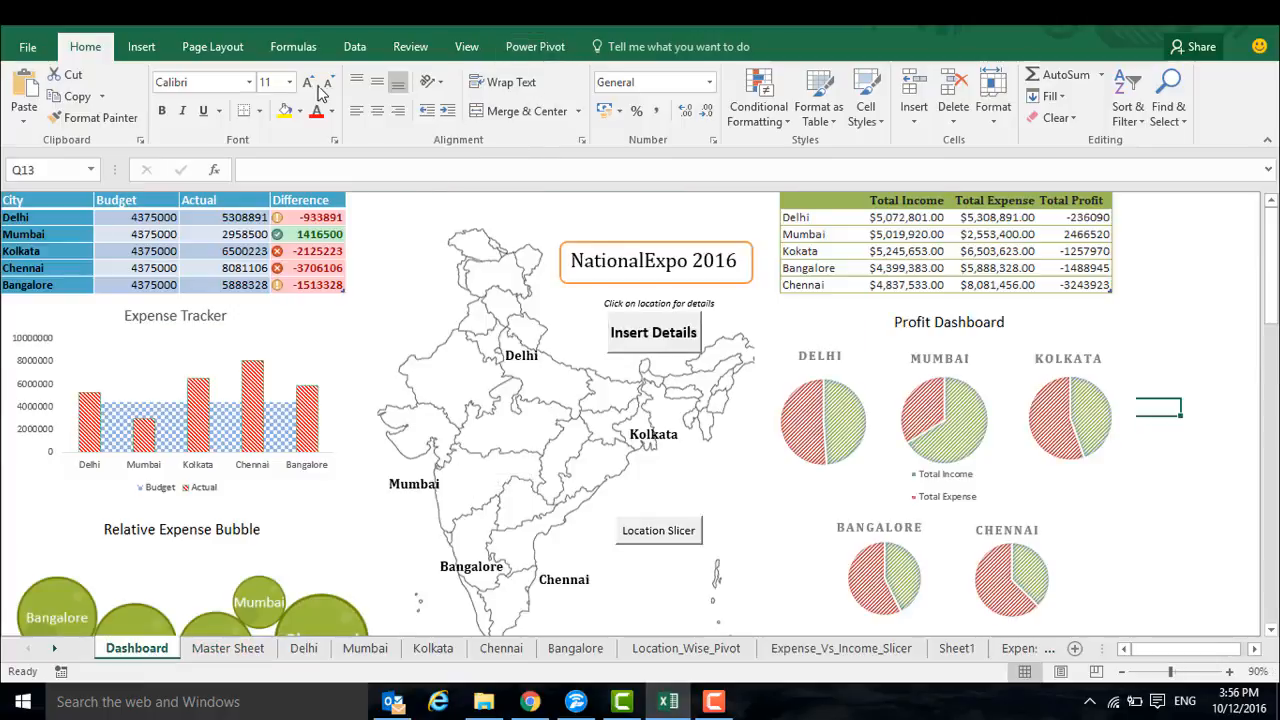
Enable the Developer tab in the ribbon customization options
right_click(31, 49)
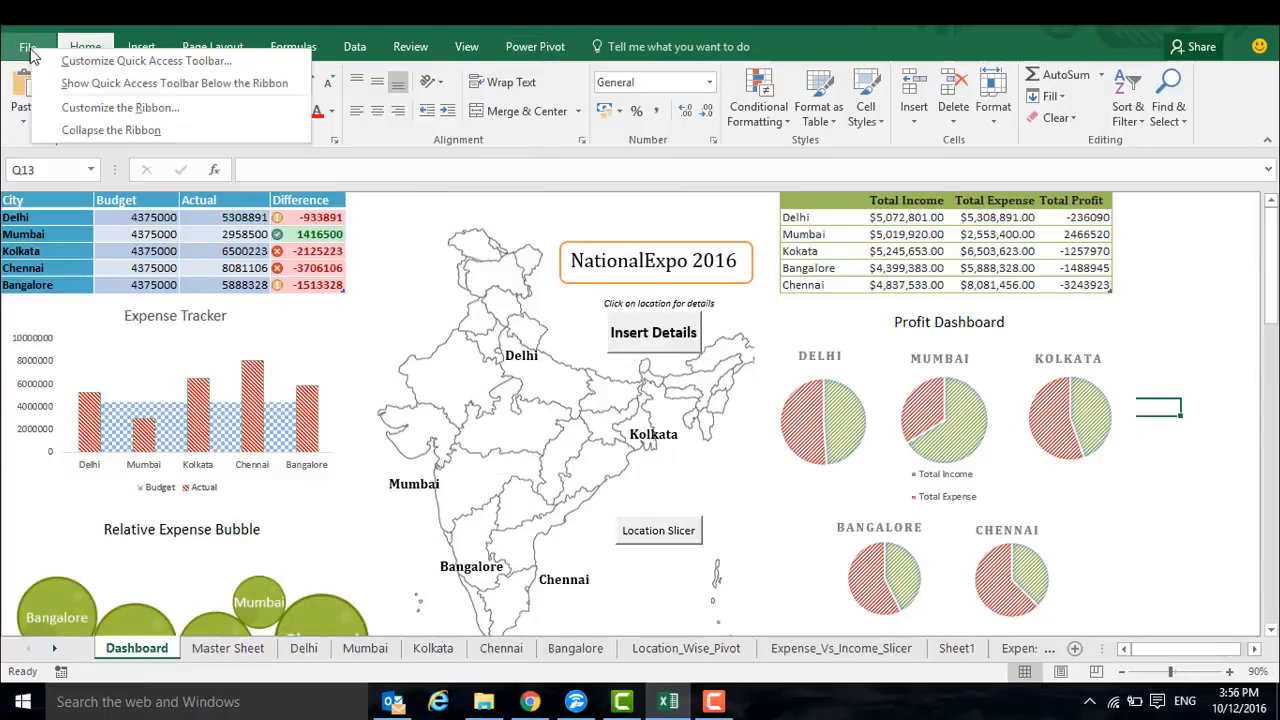
left_click(104, 110)
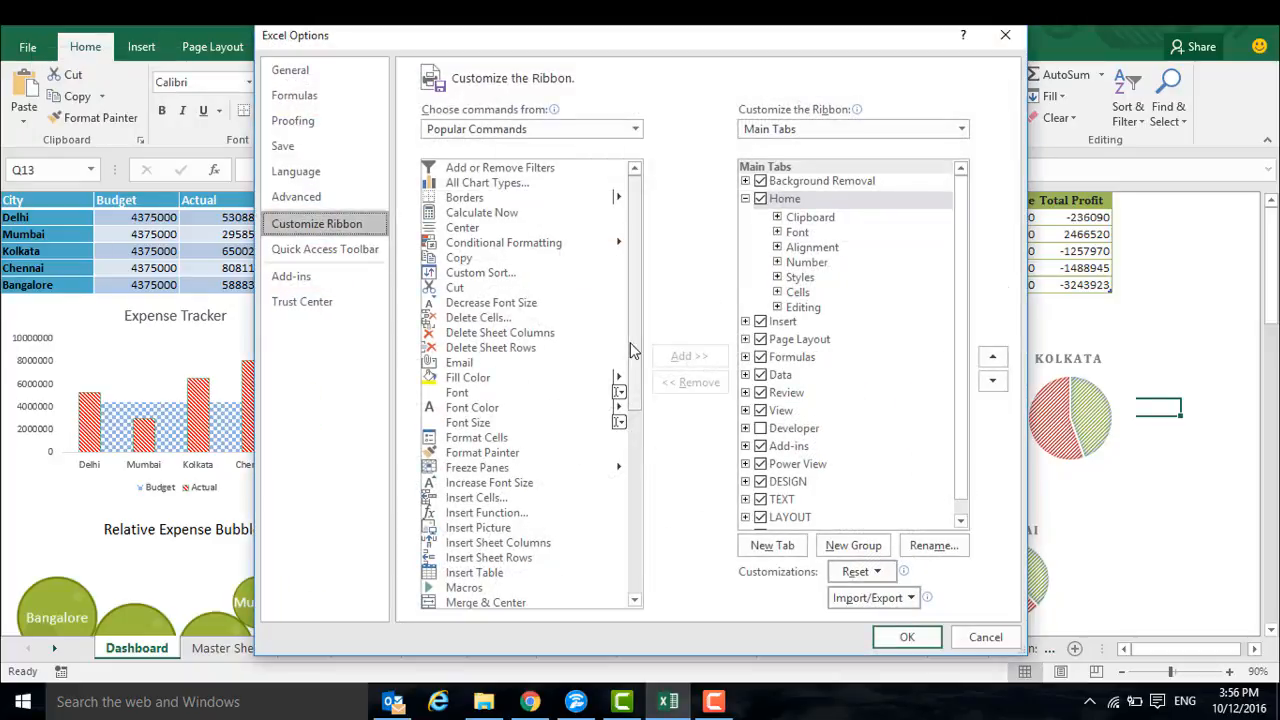
left_click(761, 428)
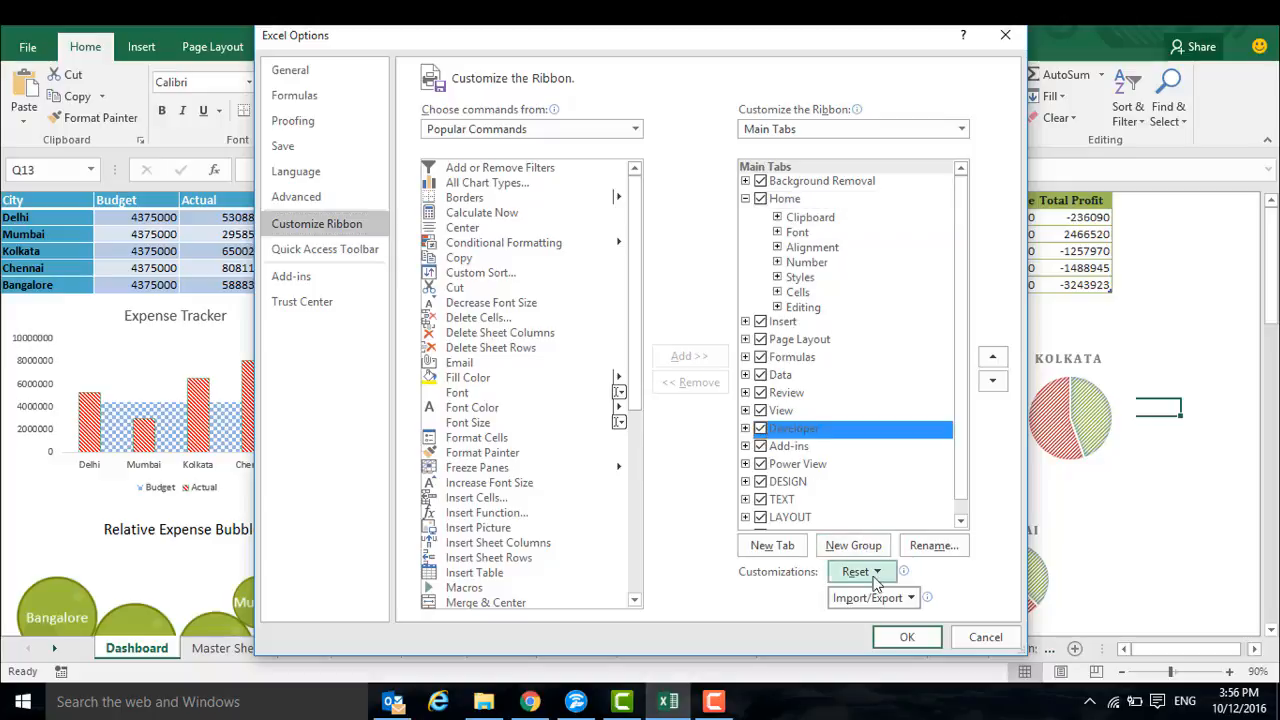
left_click(903, 636)
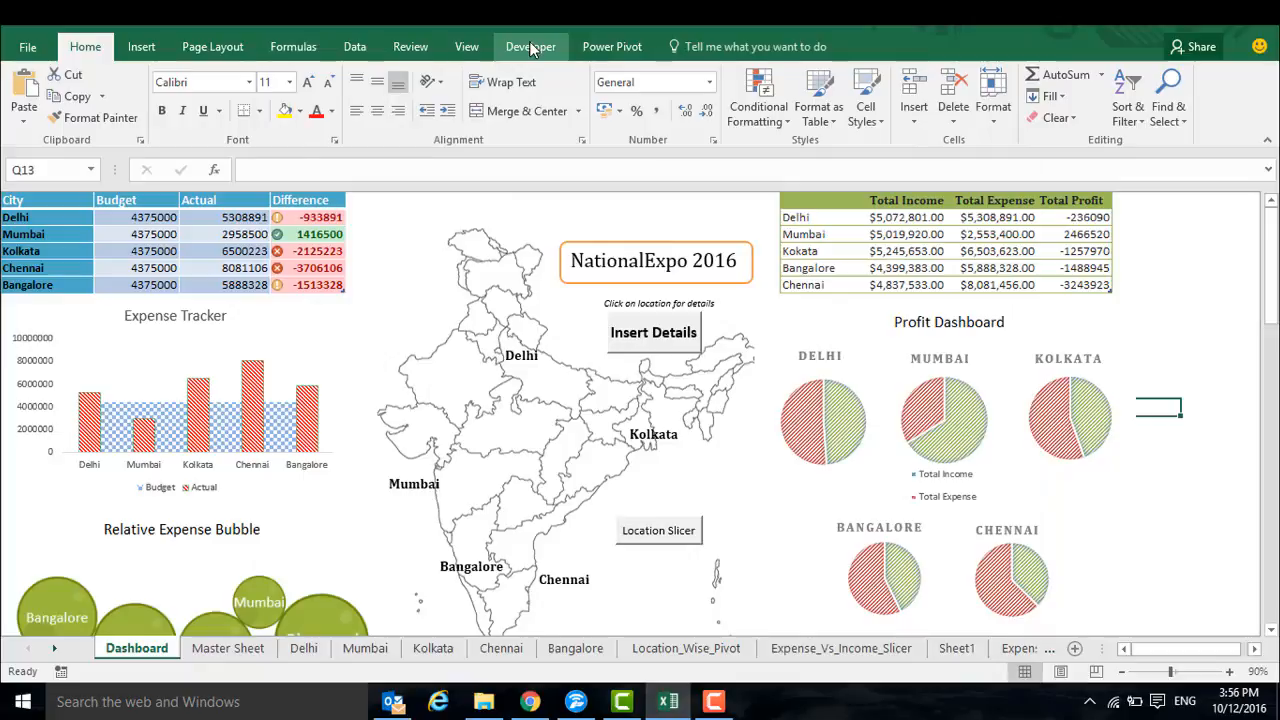
Record a macro named xyz, stored in This Workbook, that switches from the Dashboard to the Master Sheet
left_click(530, 46)
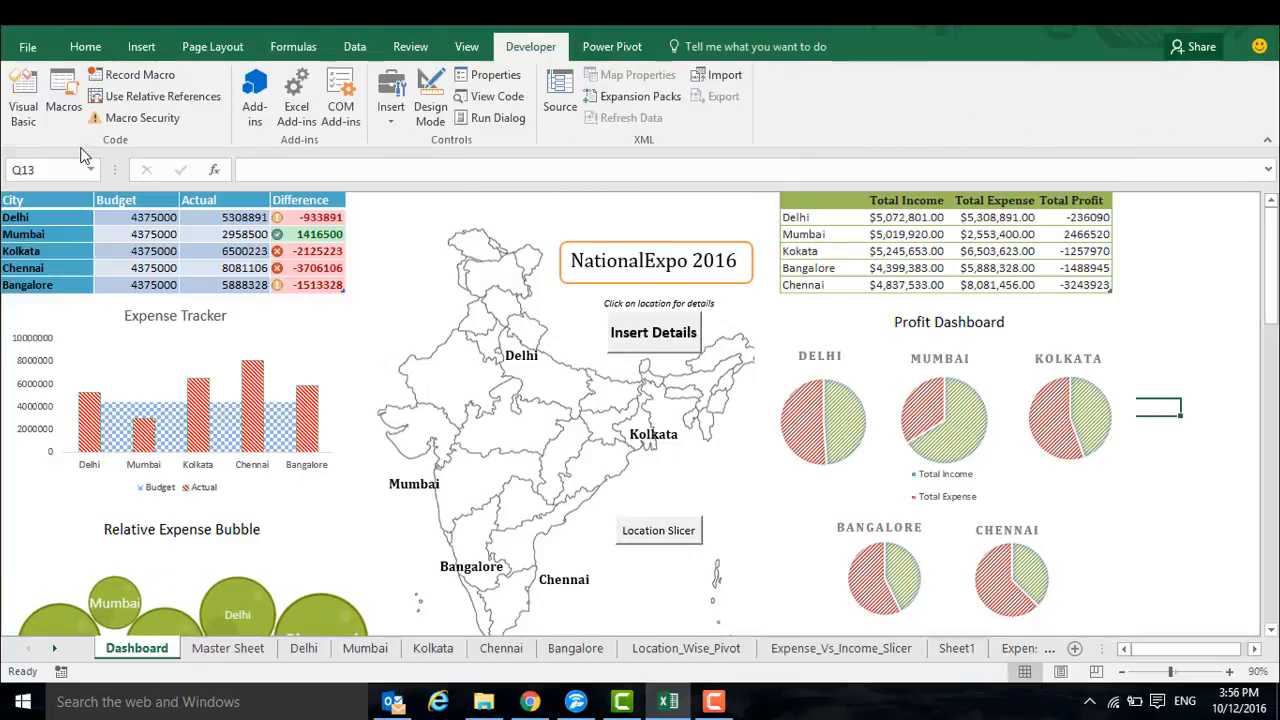
left_click(129, 80)
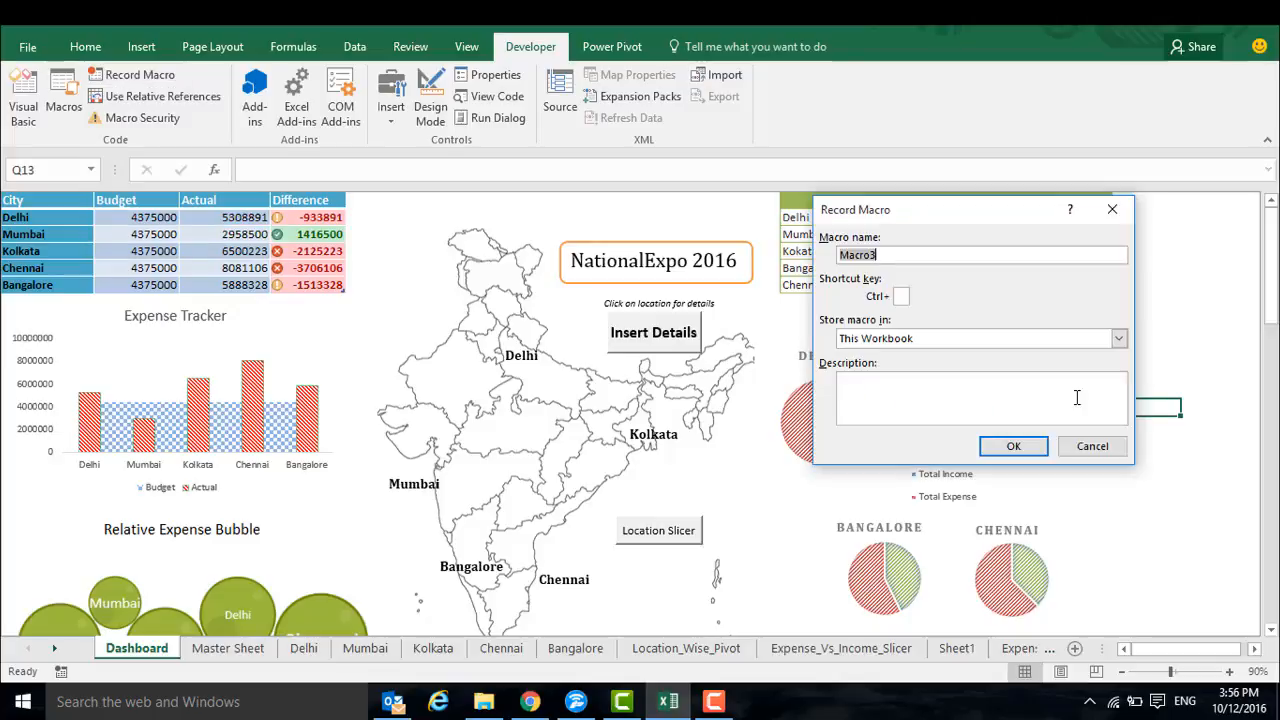
type("xyz")
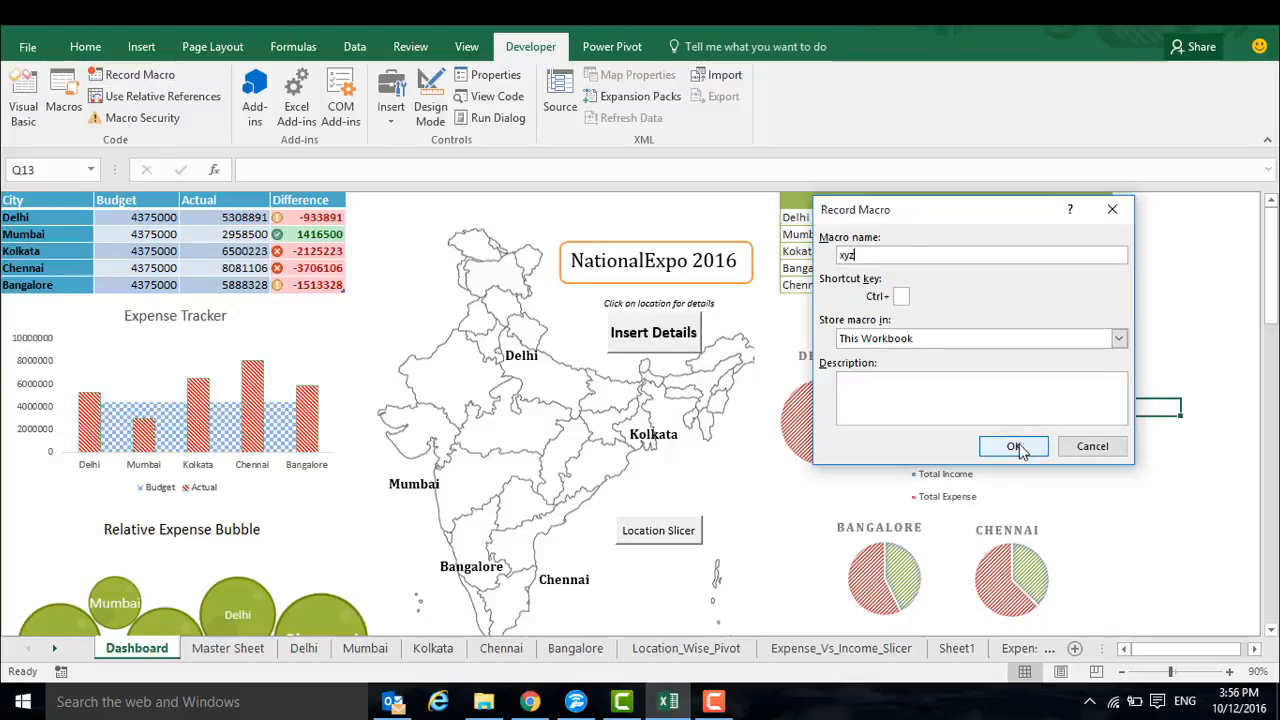
left_click(1016, 447)
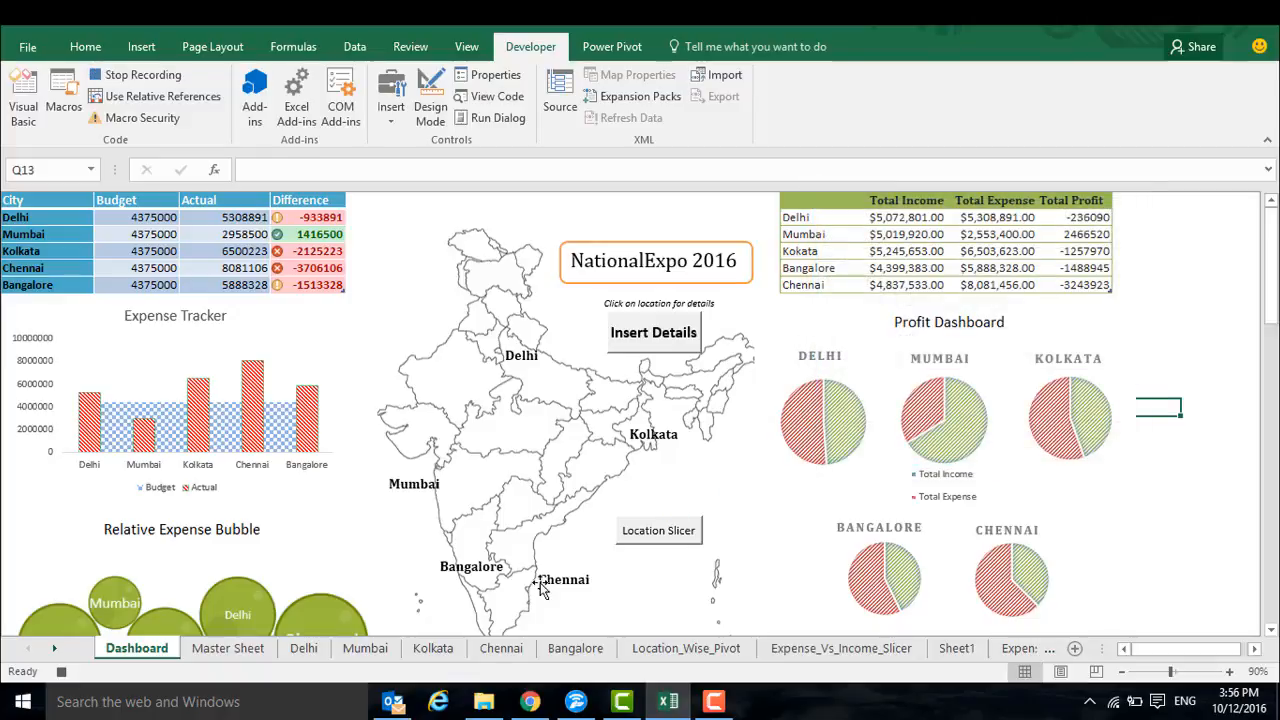
left_click(232, 650)
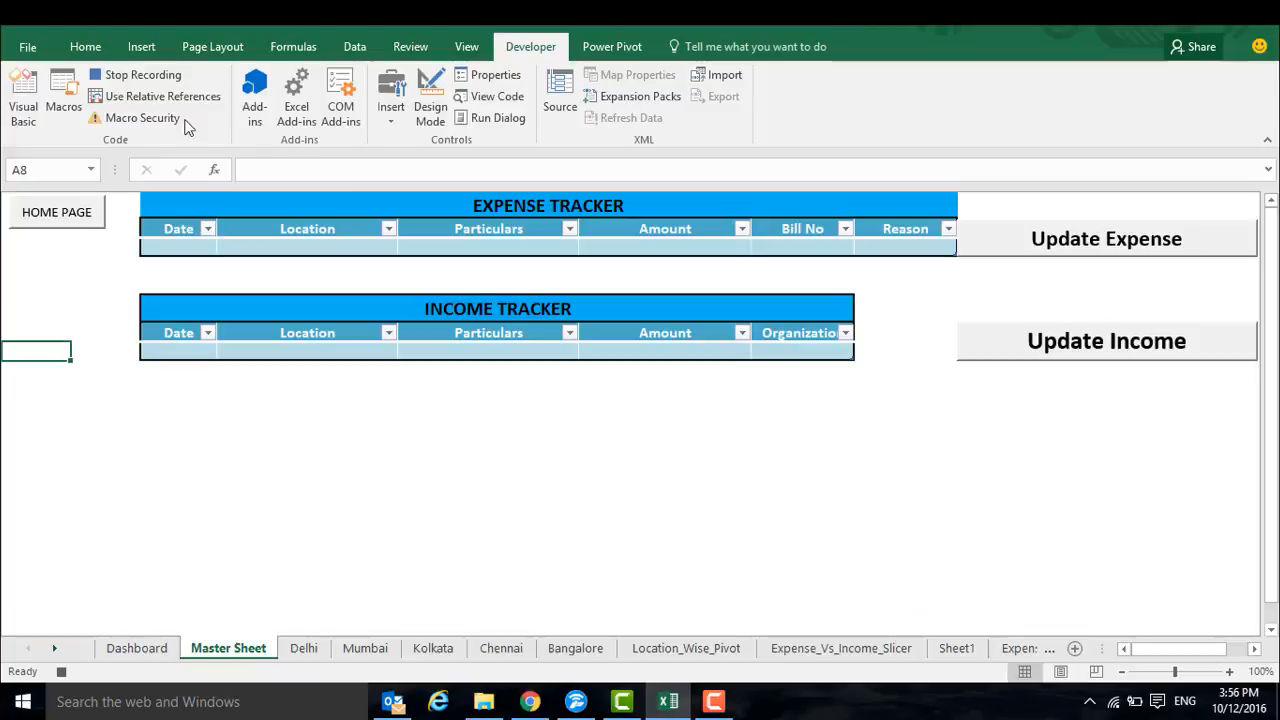
left_click(140, 75)
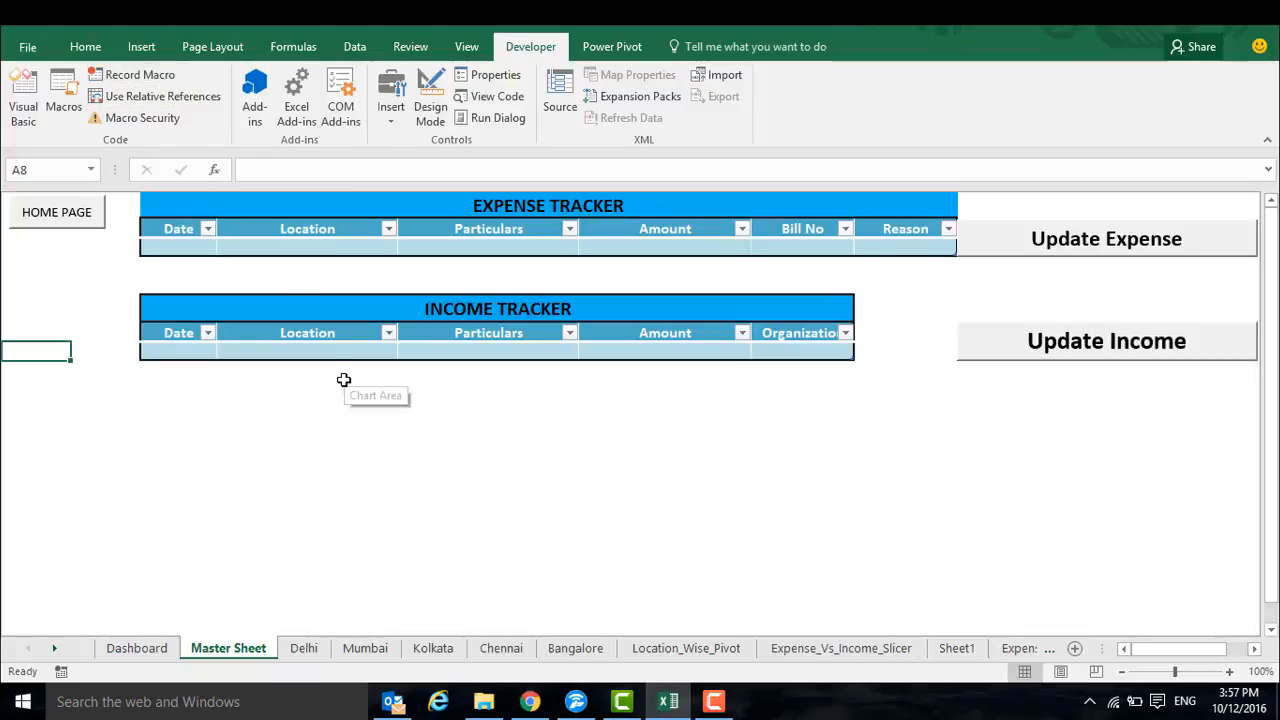
Add a form control button over the map beside Delhi on the Dashboard and assign the xyz macro to it
left_click(140, 648)
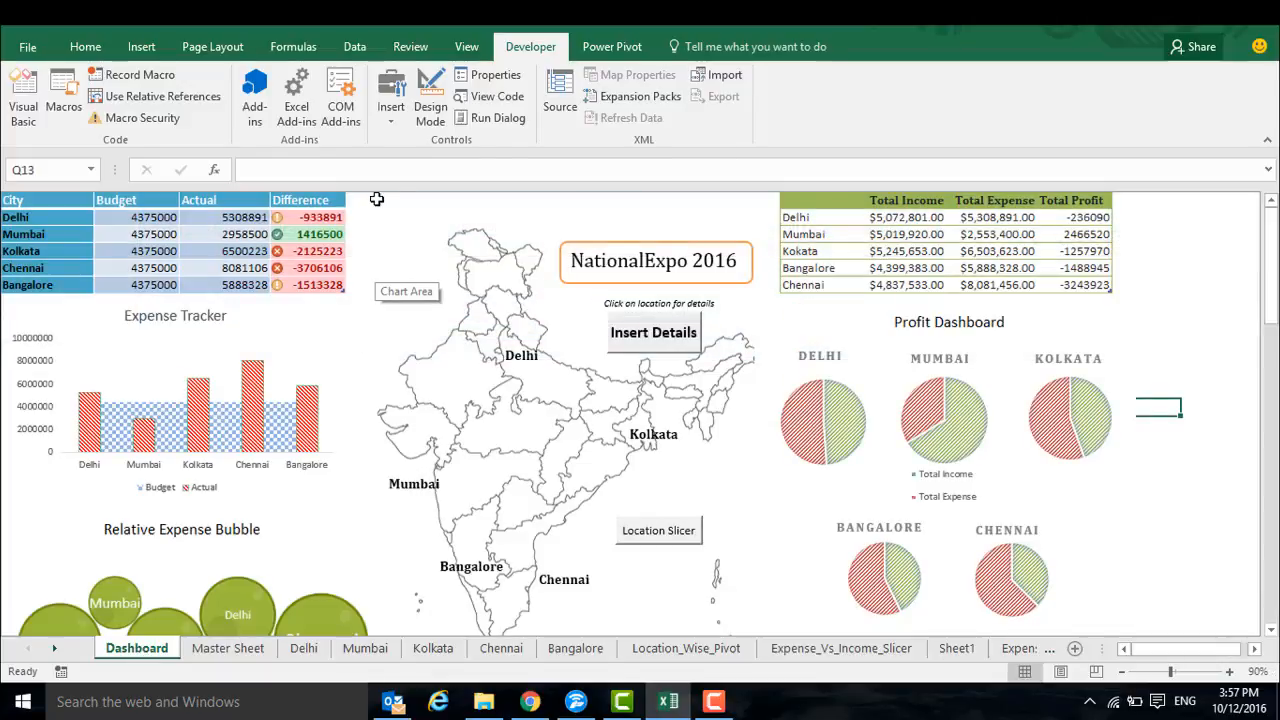
left_click(399, 118)
left_click(383, 160)
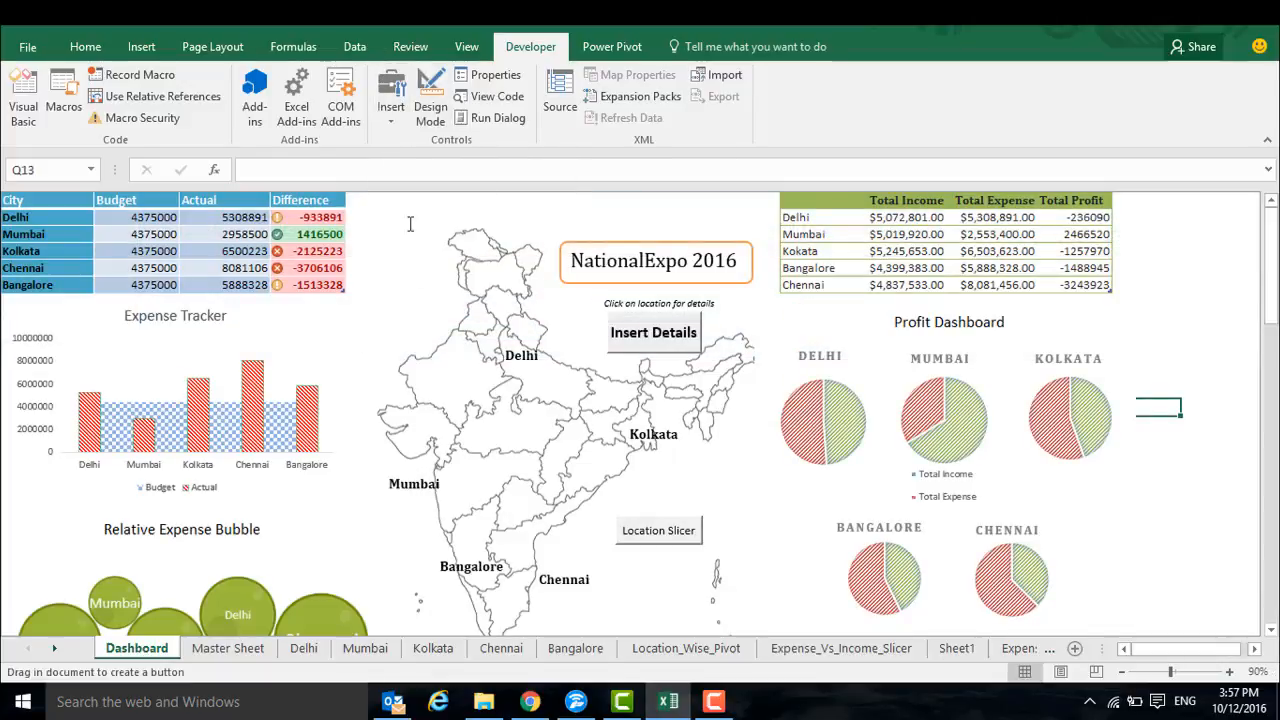
left_click_drag(386, 349, 452, 390)
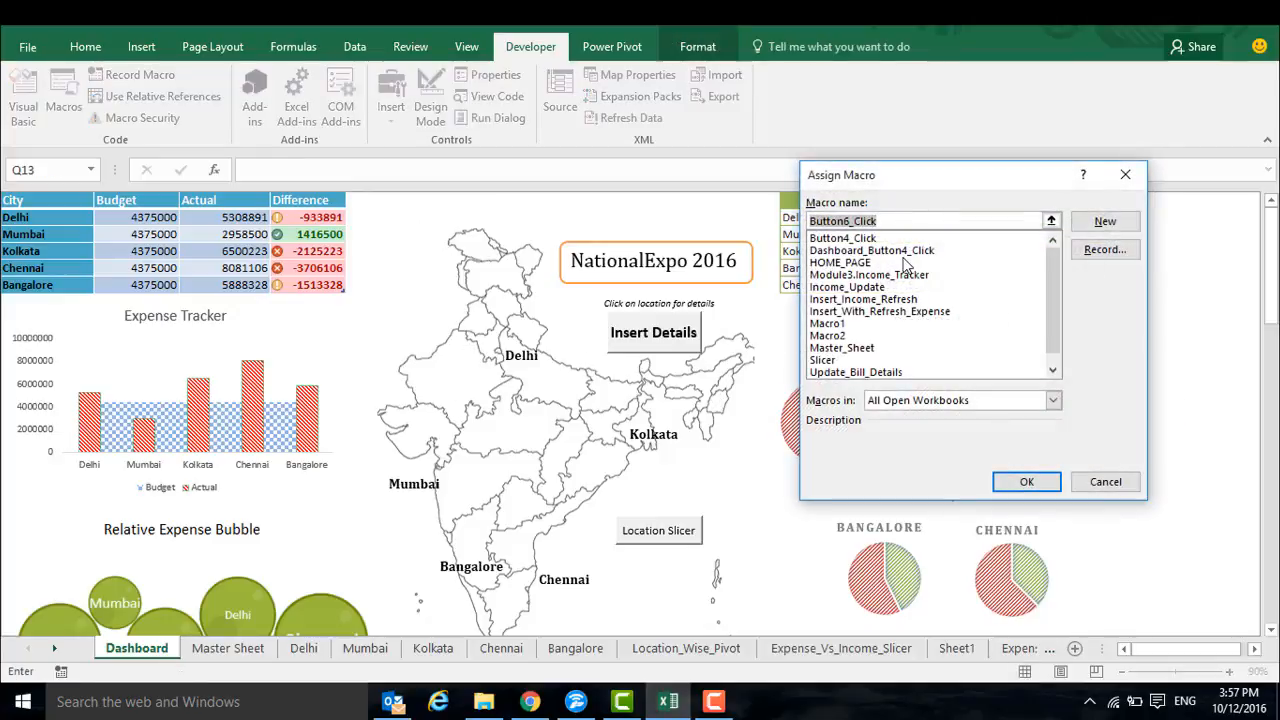
left_click_drag(1050, 282, 1058, 337)
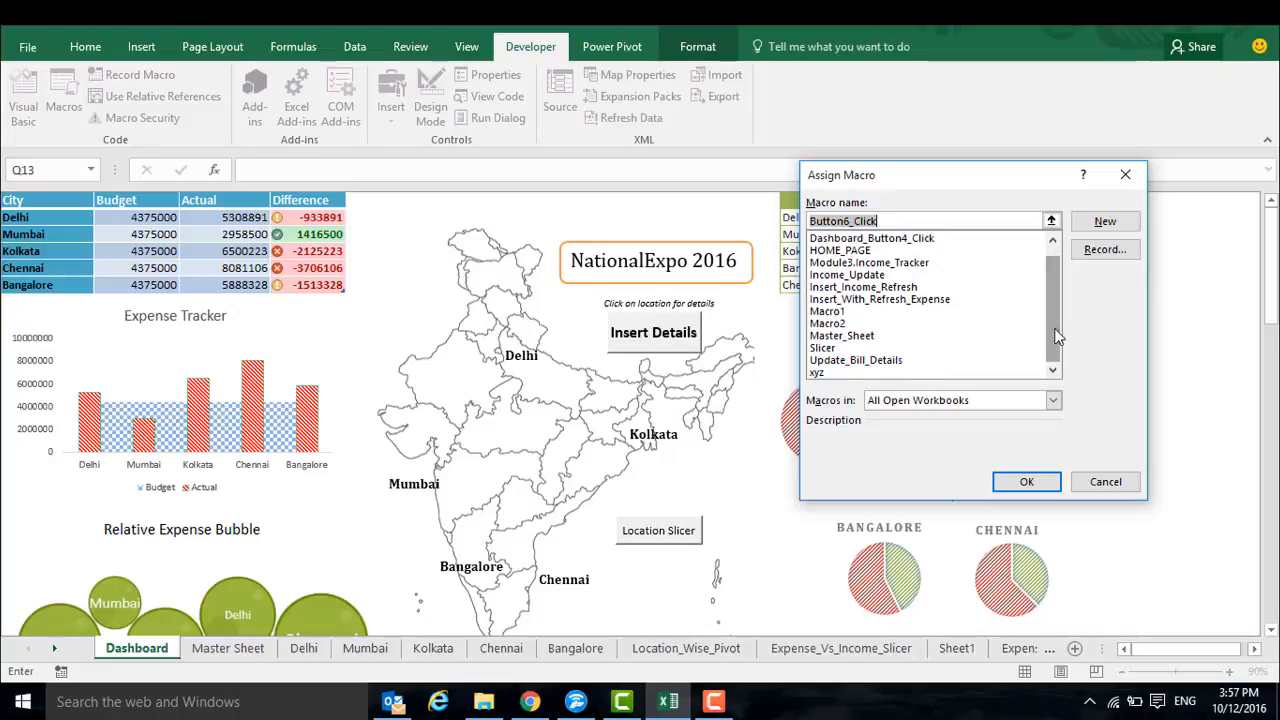
left_click(818, 372)
left_click(1037, 486)
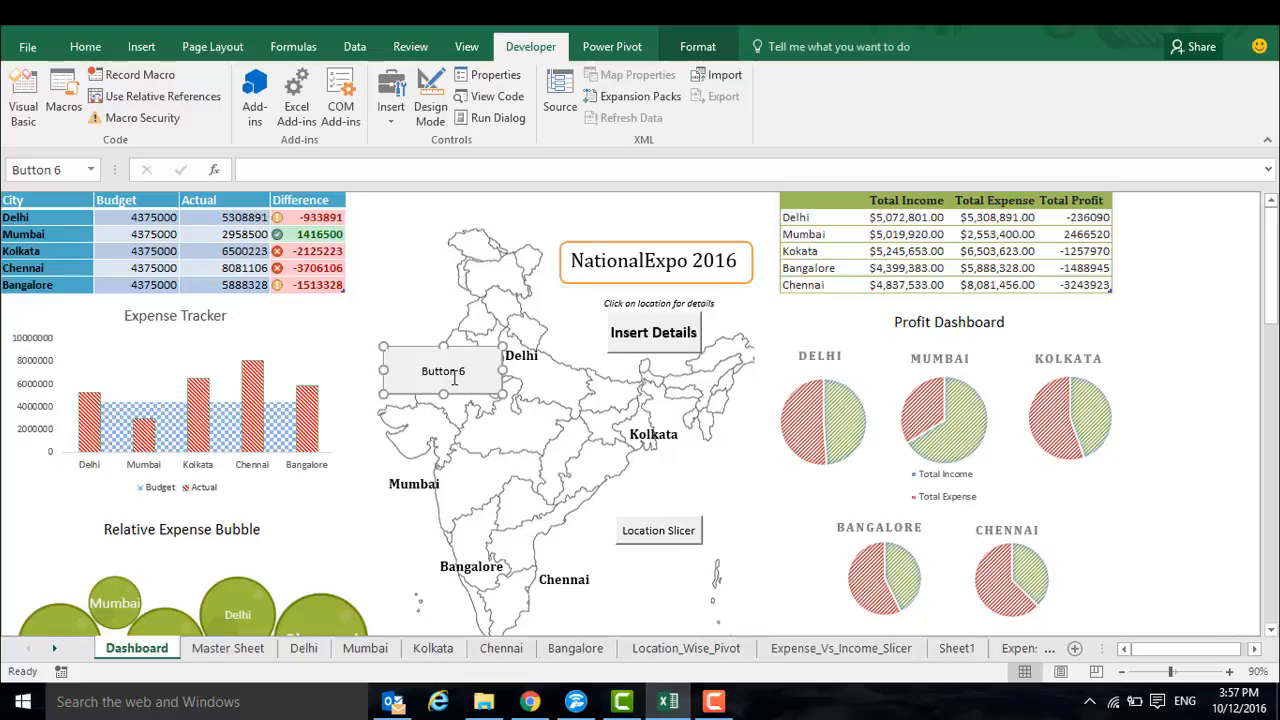
Label the new button Xyz and run it to open the Master Sheet
left_click(454, 377)
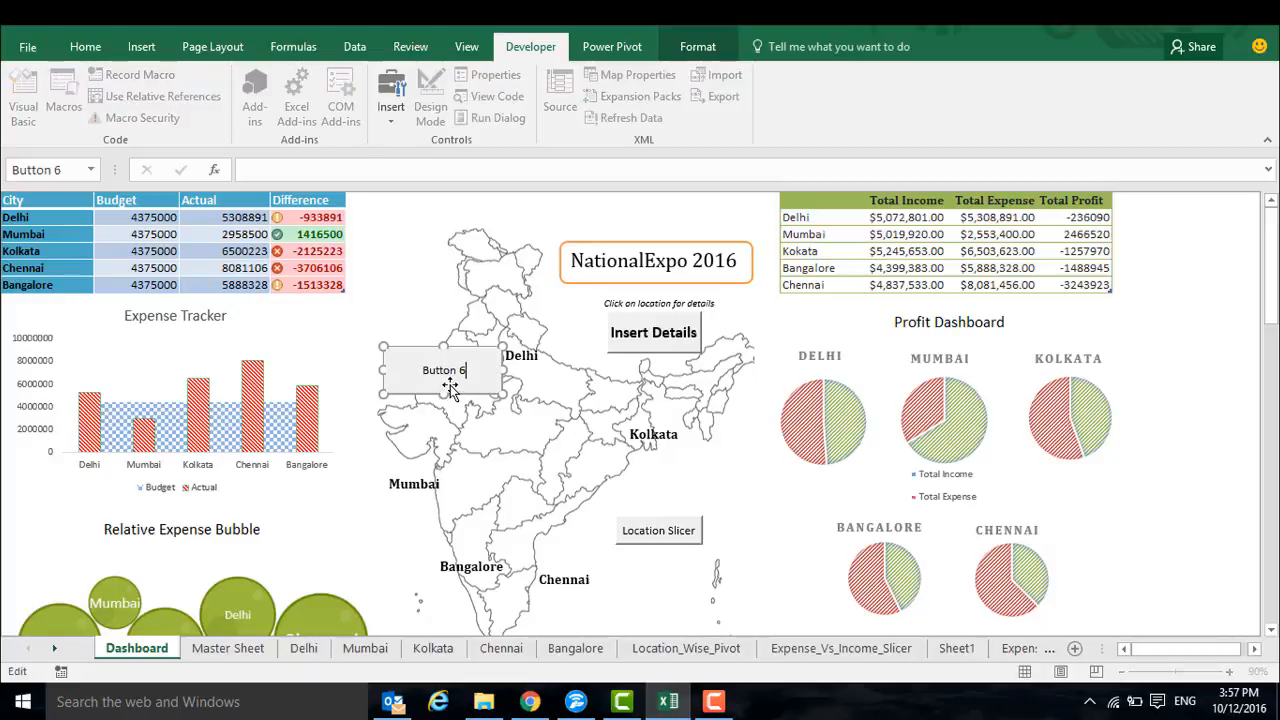
key("BackSpace")
key("BackSpace")
key("BackSpace")
key("BackSpace")
key("BackSpace")
key("BackSpace")
key("BackSpace")
key("BackSpace")
left_click(546, 430)
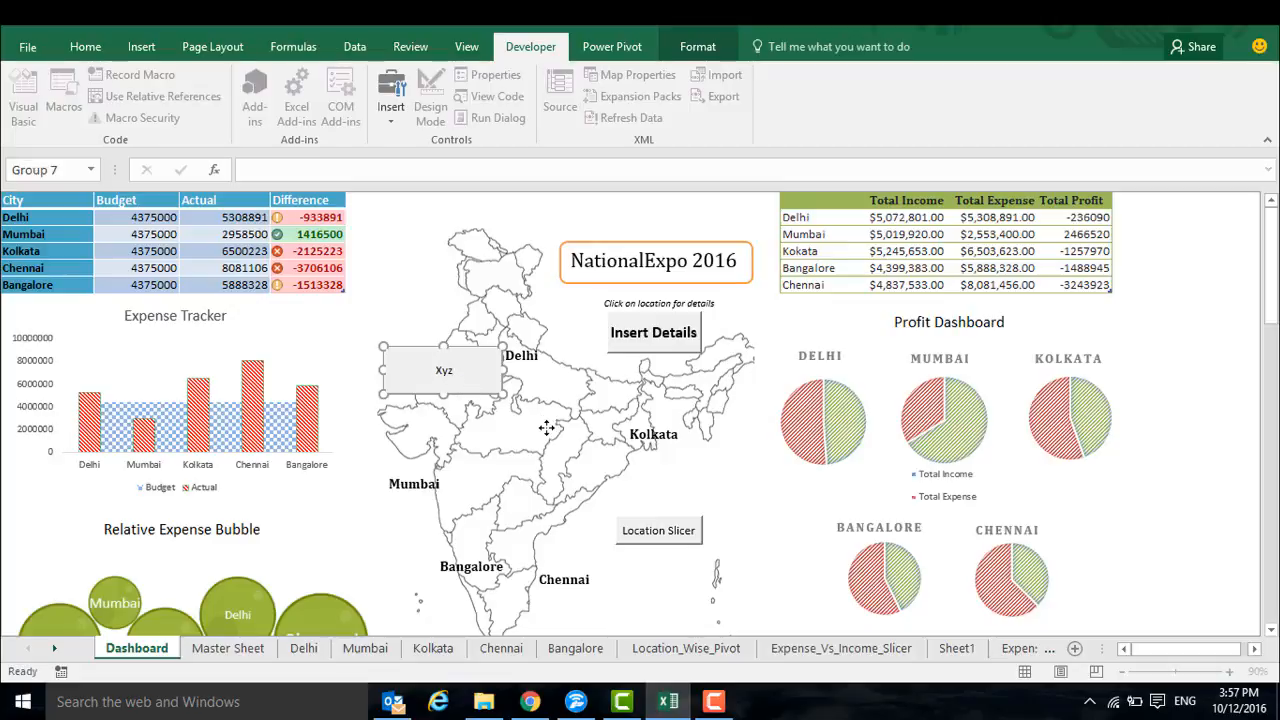
left_click(474, 381)
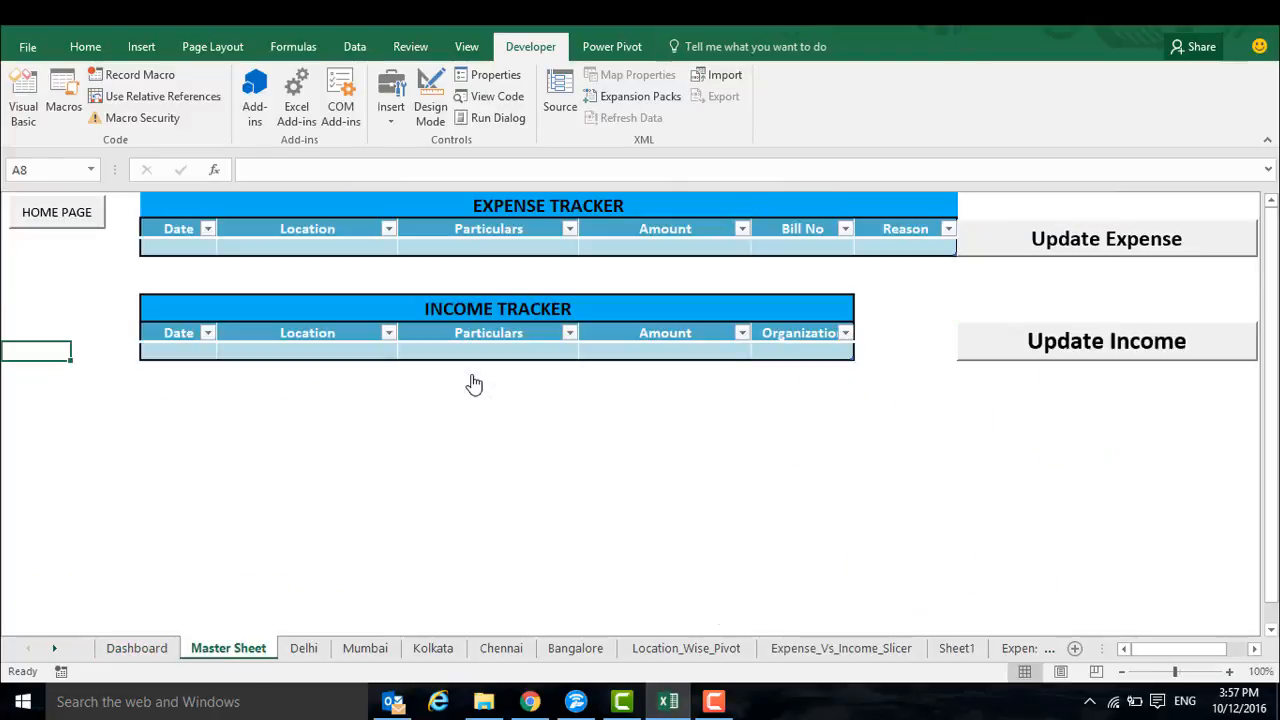
Return to the Dashboard and nudge the Bangalore bubble in the Relative Expense Bubble chart
left_click(150, 651)
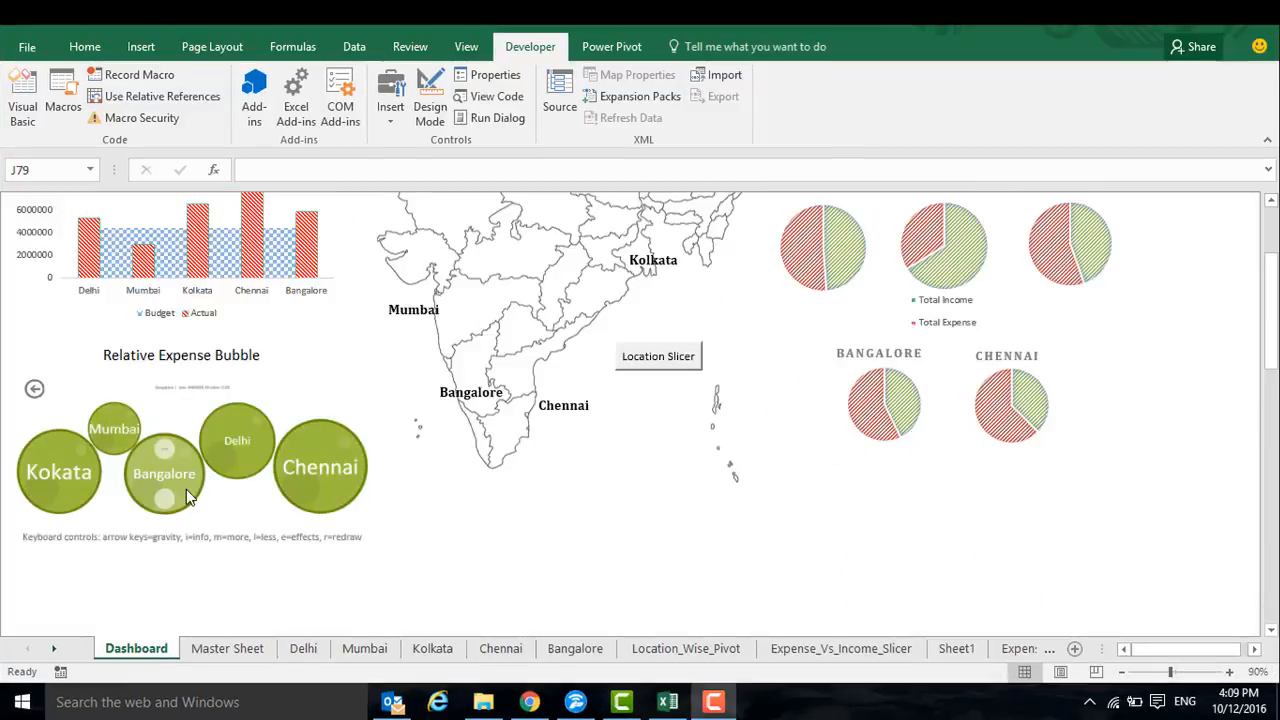
mouse_move(186, 489)
left_mouse_down()
mouse_move(182, 478)
mouse_move(275, 461)
mouse_move(140, 455)
mouse_move(198, 488)
left_mouse_up()
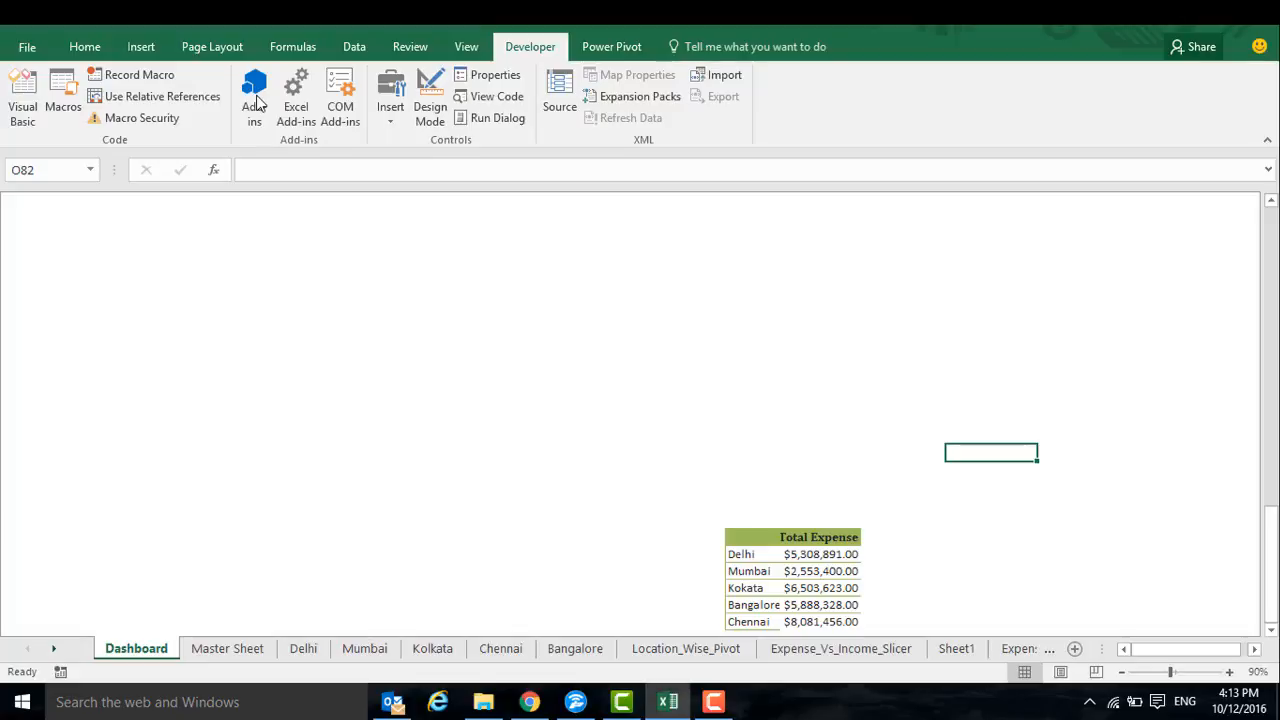
Search the Office Add-ins store for Bubbles and add the Bubbles add-in to the Dashboard sheet
left_click(252, 113)
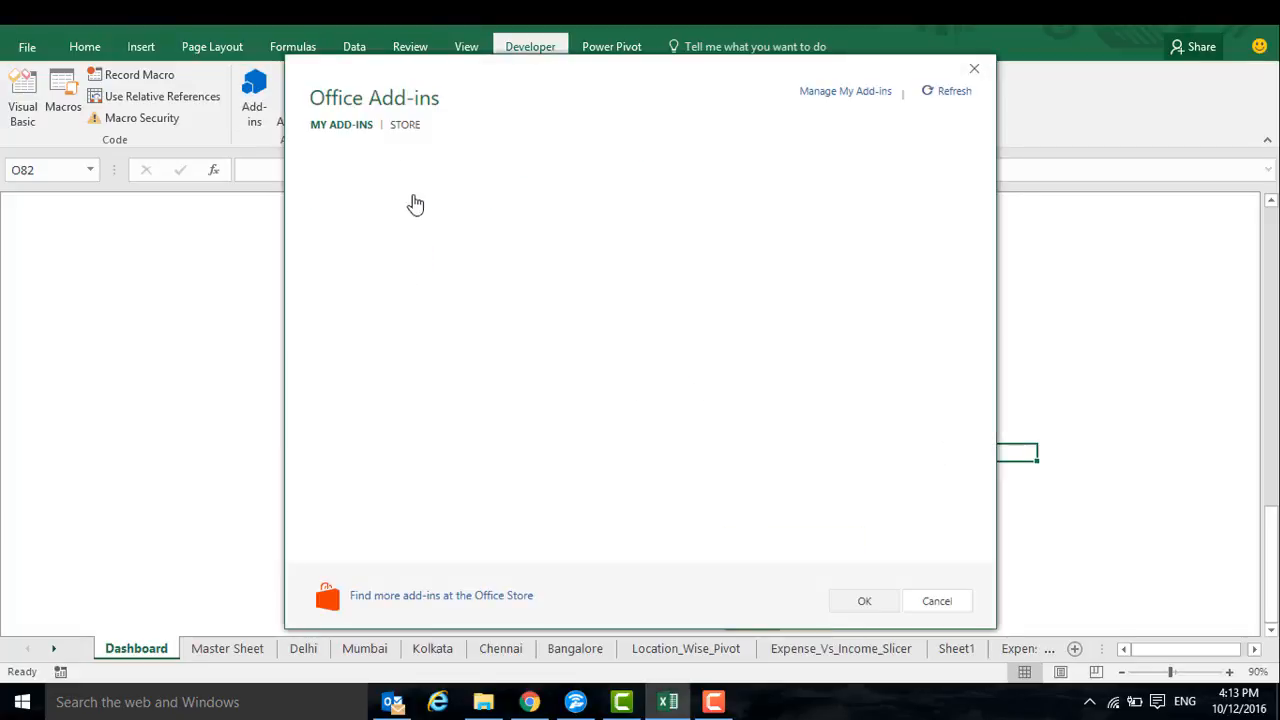
left_click(404, 126)
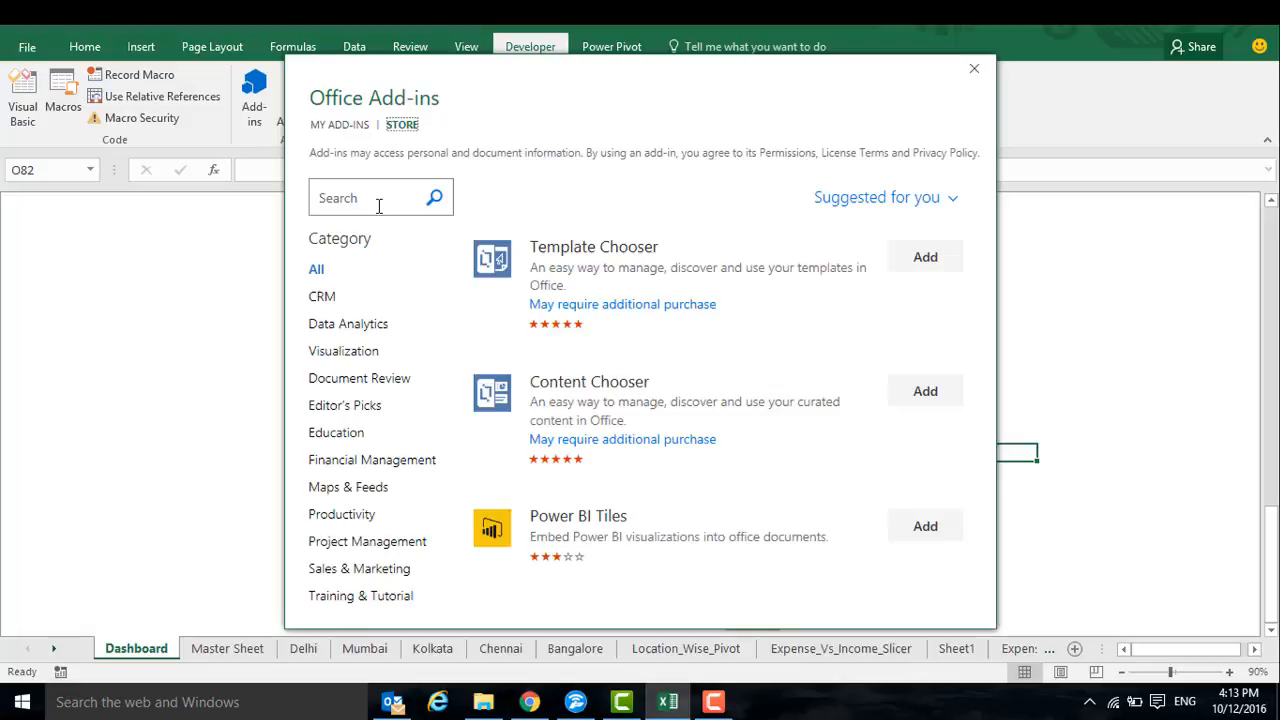
left_click(379, 206)
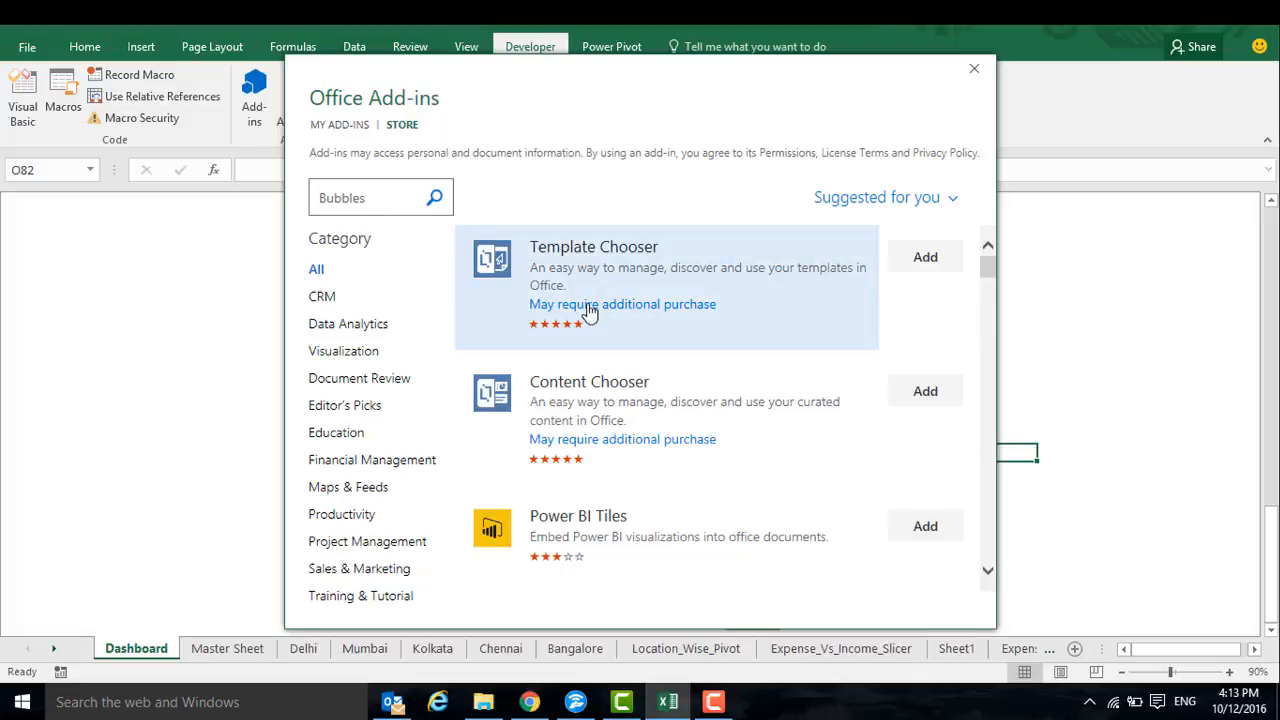
left_click(434, 197)
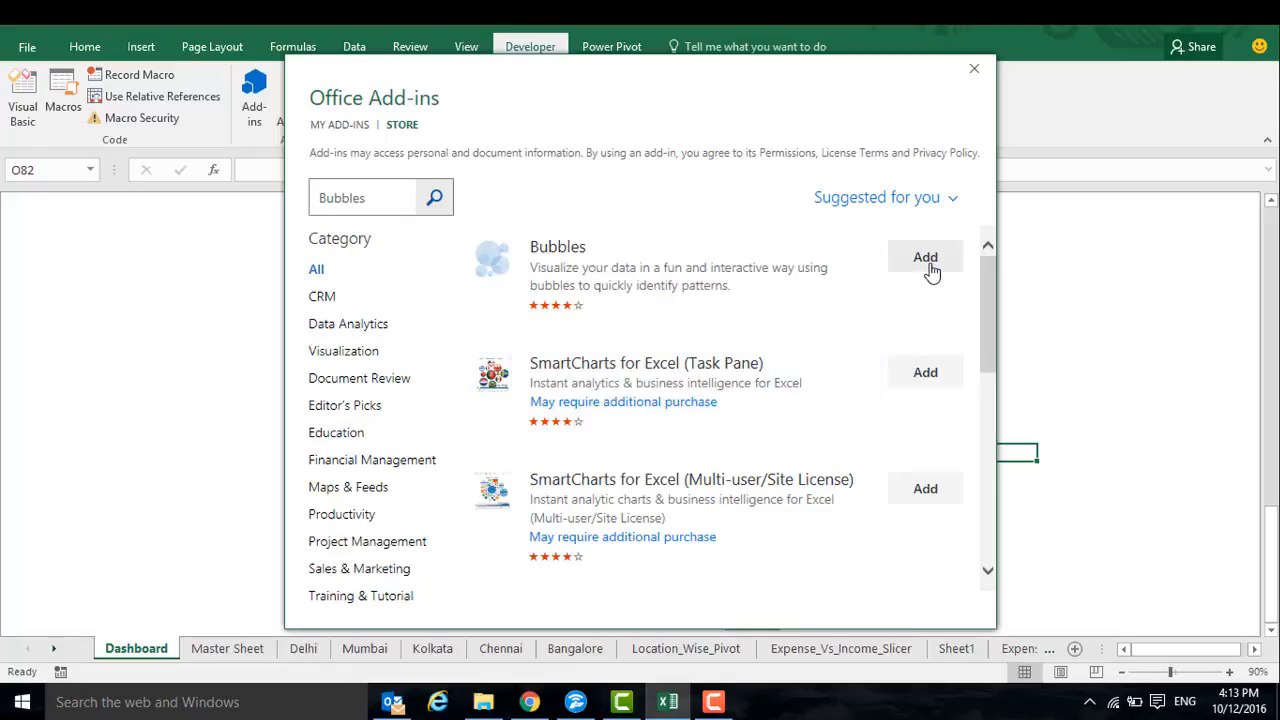
left_click(929, 266)
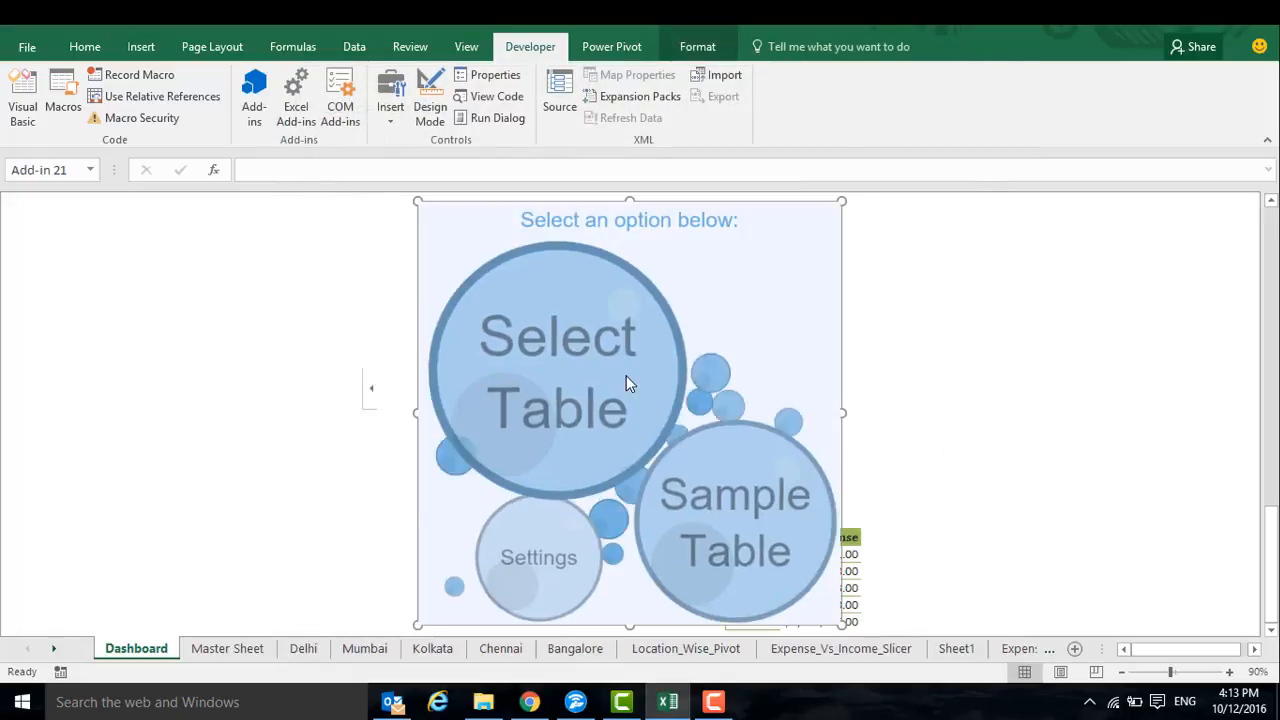
Visualize the city Total Expense table in Dashboard range L87:M92 with the Bubbles add-in and move a bubble around in the chart
left_click(588, 386)
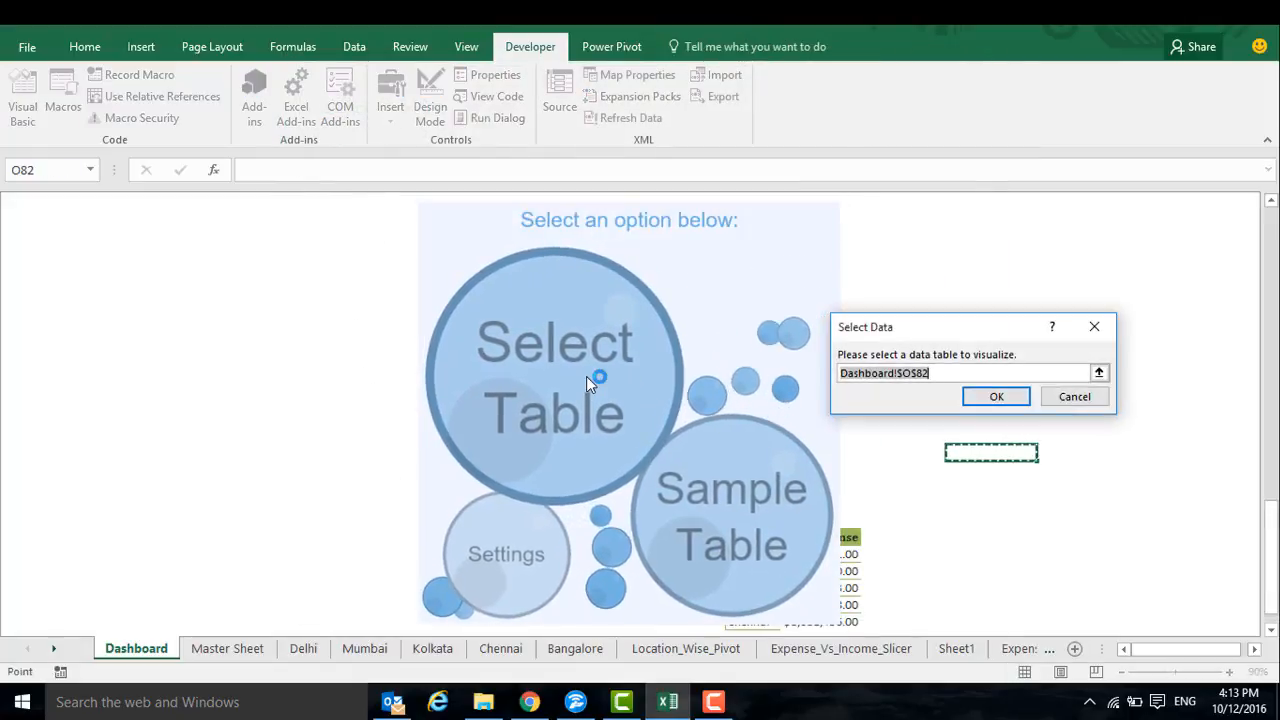
scroll(740, 450, "right", 3)
left_click_drag(751, 537, 812, 622)
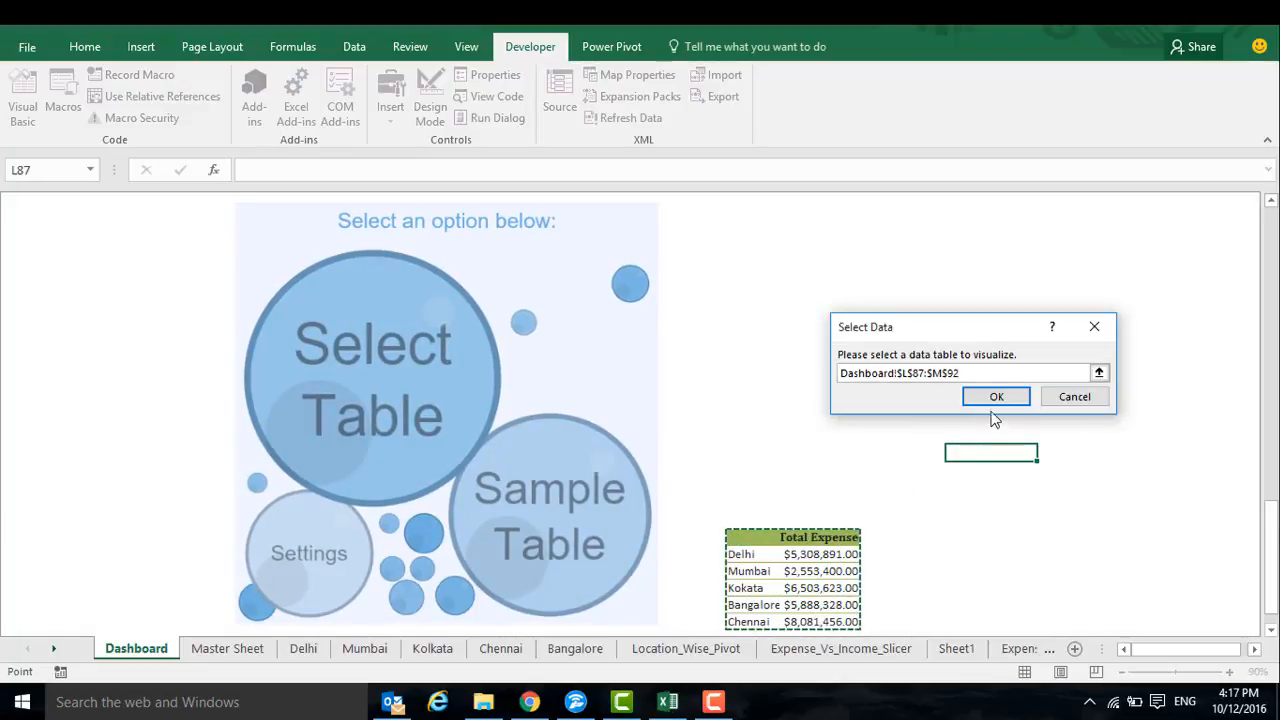
left_click(996, 398)
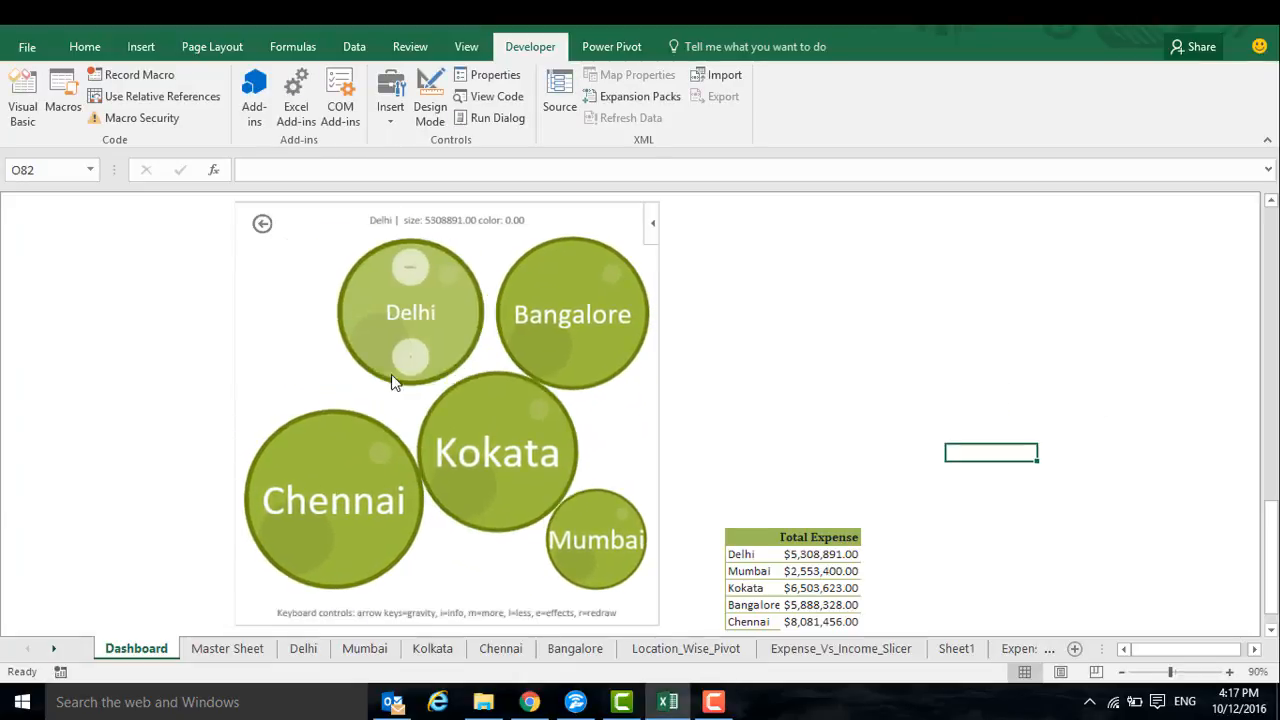
left_click_drag(427, 418, 240, 348)
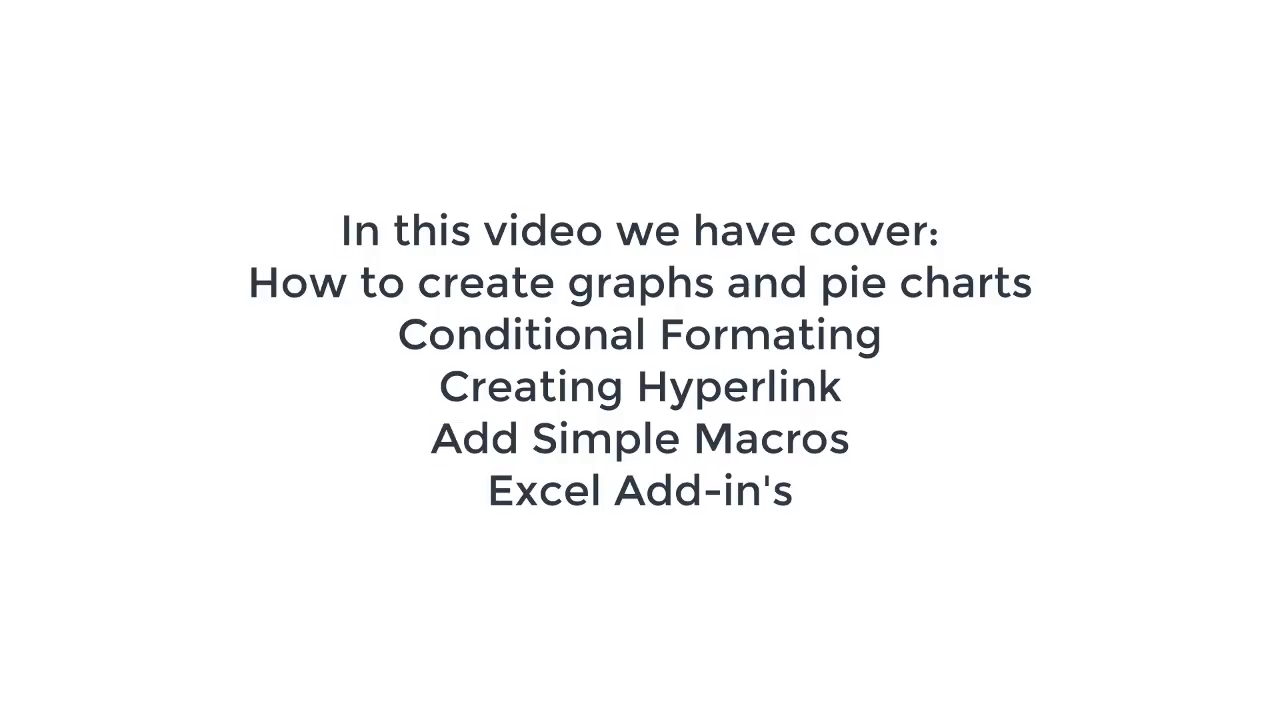